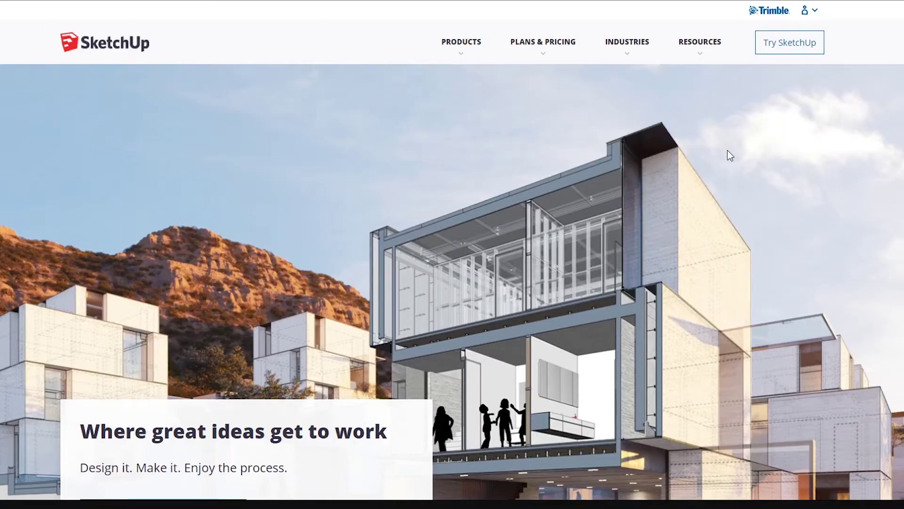
Look over the SketchUp homepage and open the plans and pricing page for personal use
scroll(331, 146, "down", 5)
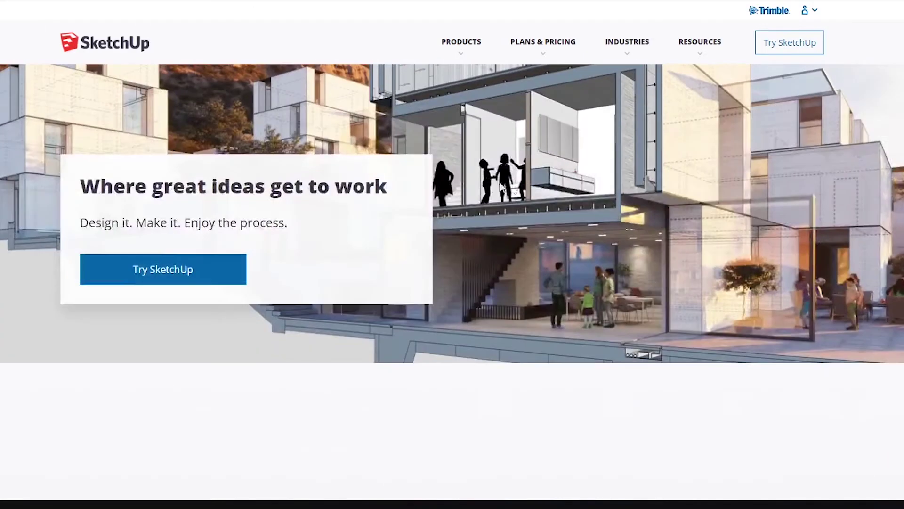
scroll(500, 188, "down", 12)
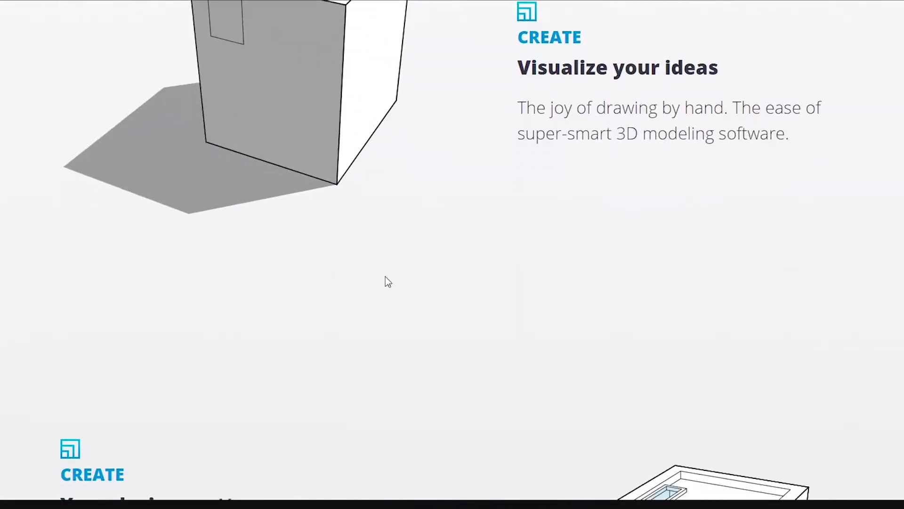
scroll(705, 311, "down", 5)
scroll(705, 311, "up", 20)
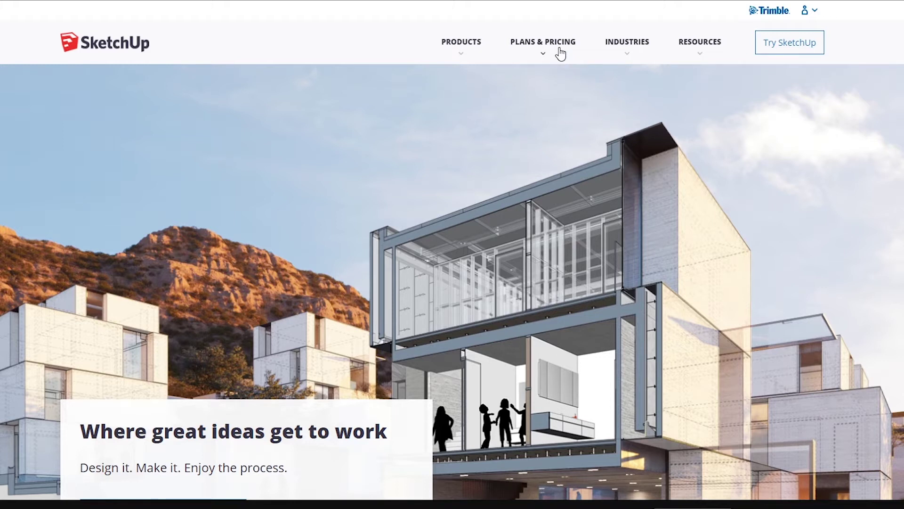
left_click(543, 42)
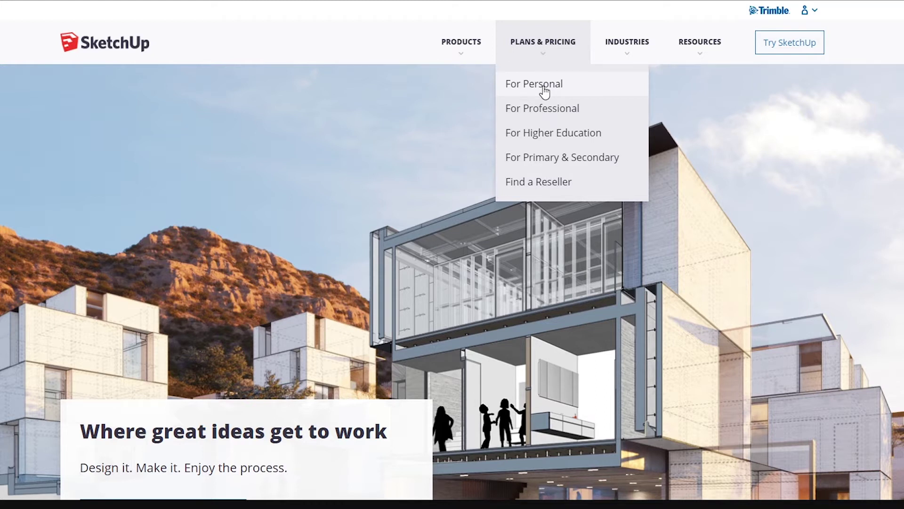
left_click(545, 92)
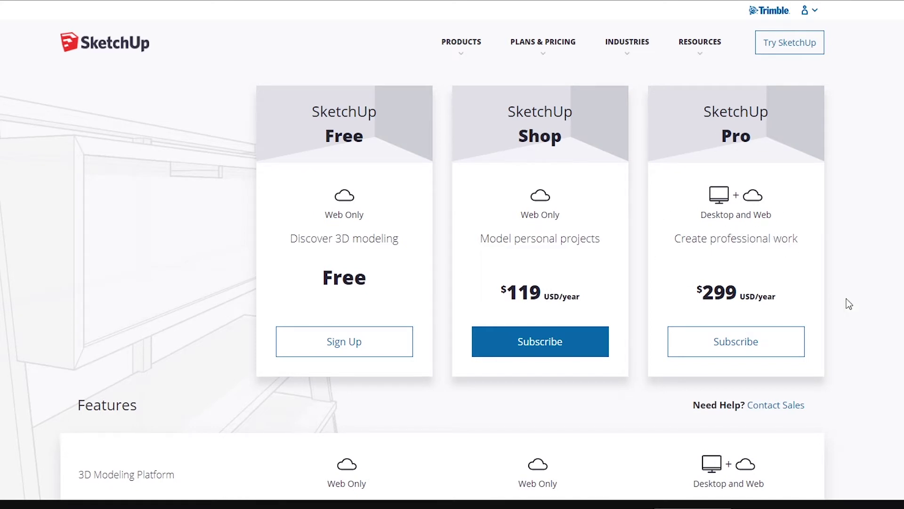
Compare the features and yearly prices of the Free, Shop and Pro plans
scroll(850, 301, "down", 8)
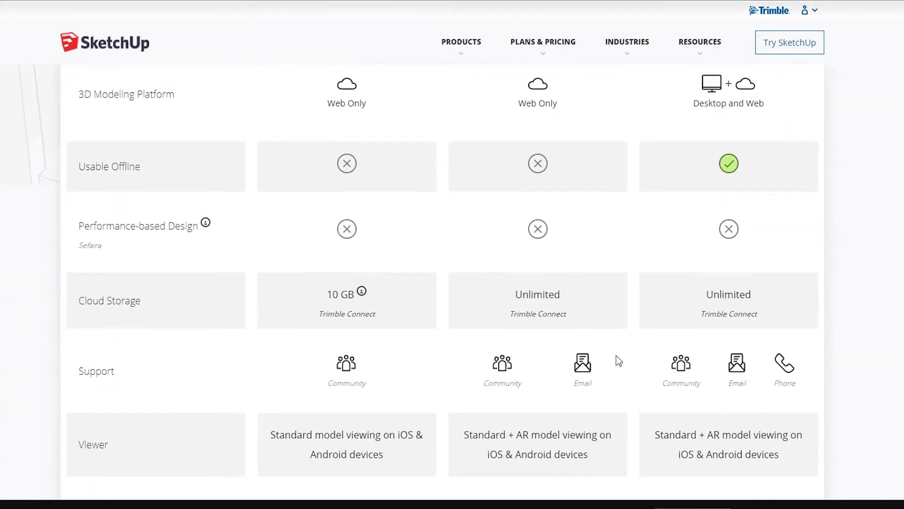
scroll(618, 360, "down", 14)
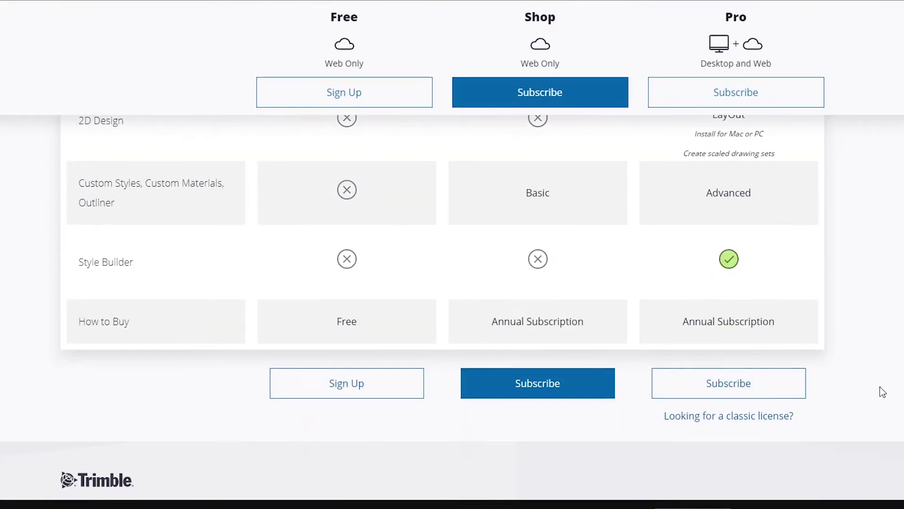
scroll(871, 381, "up", 20)
scroll(847, 344, "down", 4)
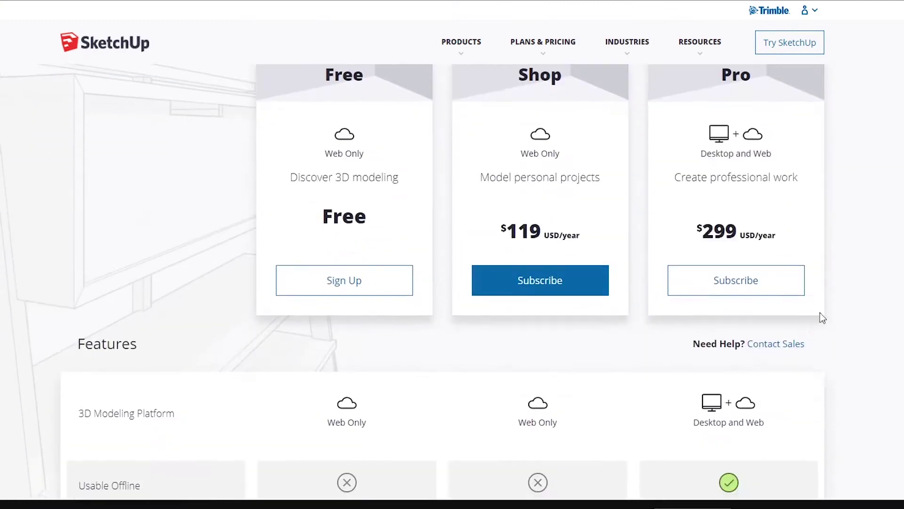
scroll(827, 312, "up", 3)
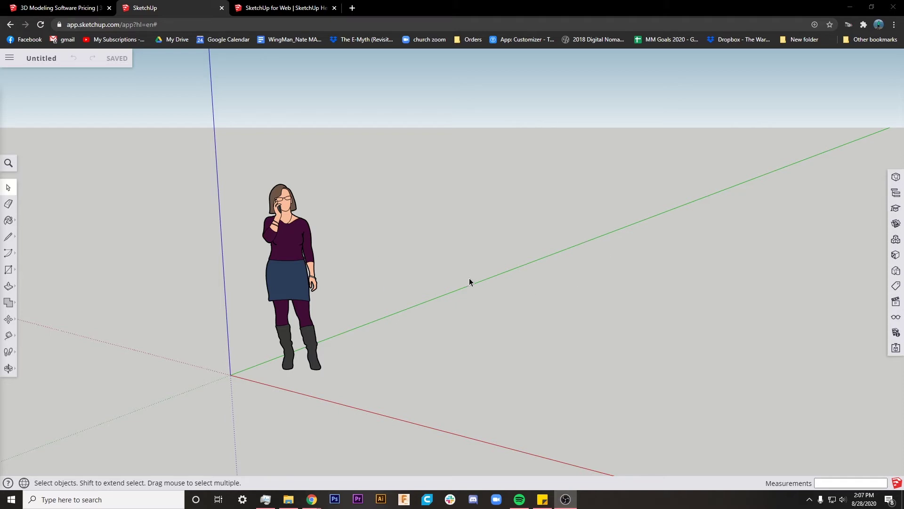
Launch the welcome tour from the help options in the modeling workspace
middle_click_drag(507, 247, 535, 253)
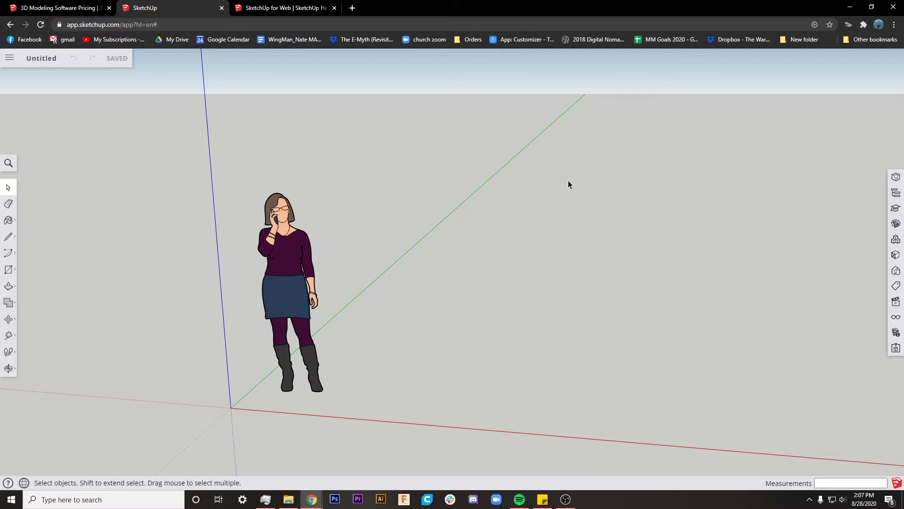
middle_click_drag(495, 281, 579, 241)
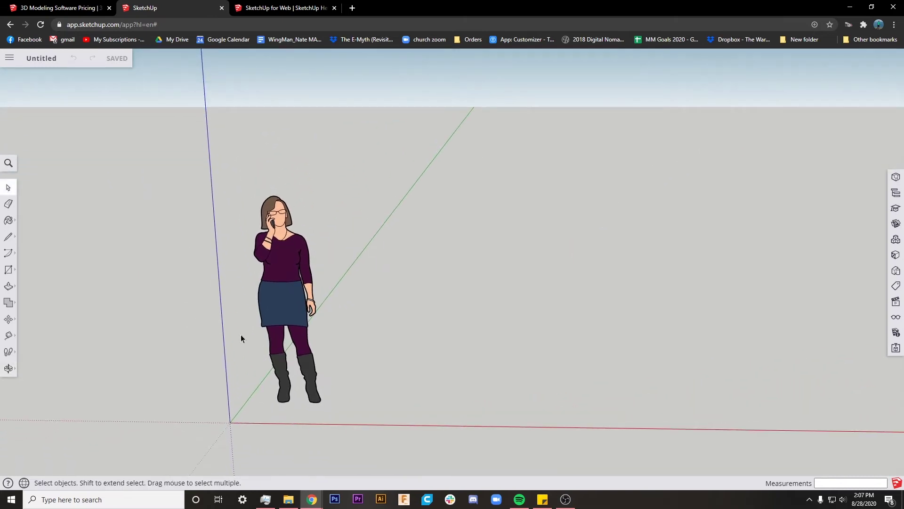
left_click(8, 482)
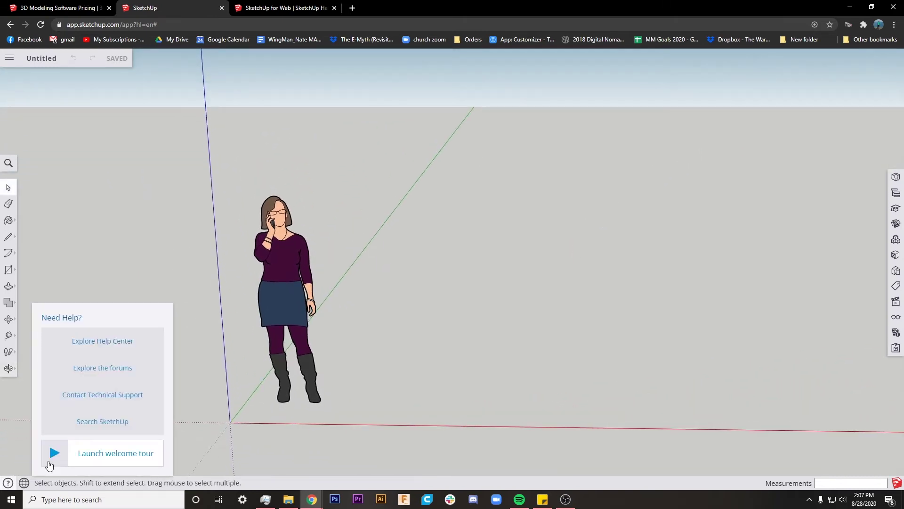
left_click(53, 453)
left_click(429, 389)
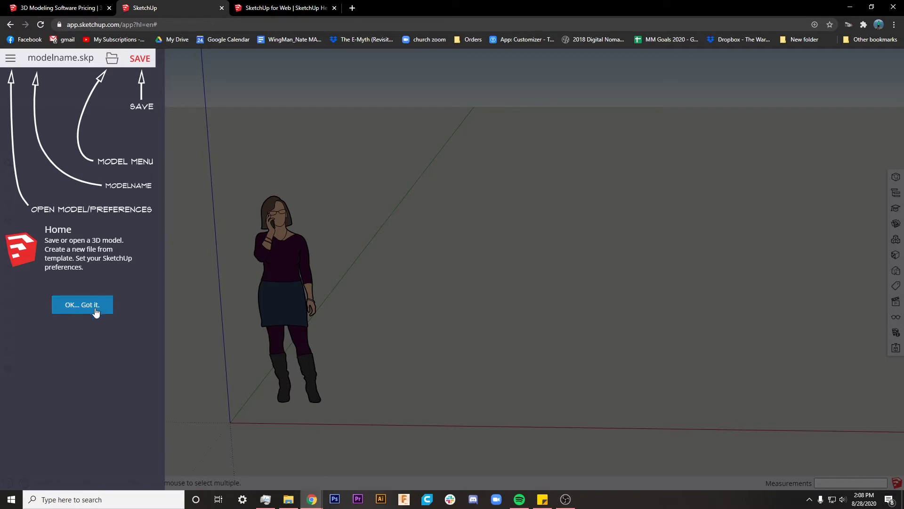
Go through the tour pages on home, toolbars, panels, status bar and measurements, and finish the tour
left_click(76, 309)
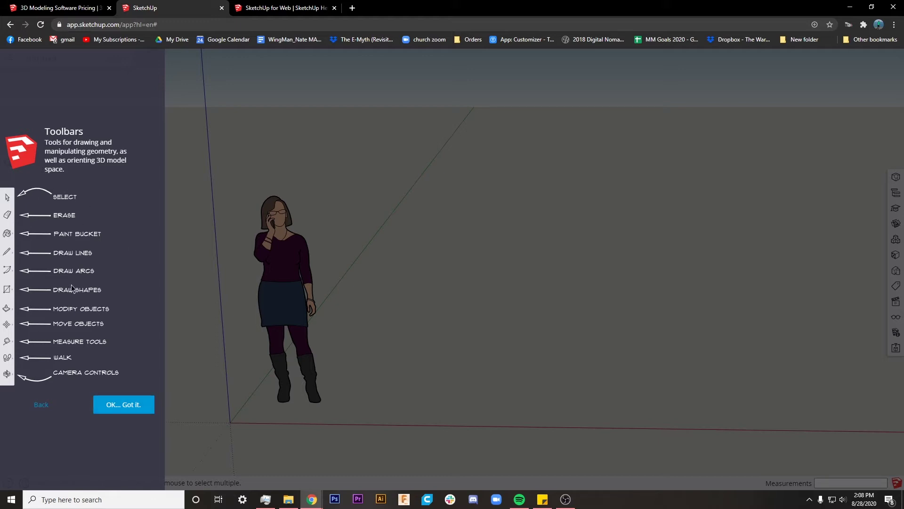
left_click(119, 405)
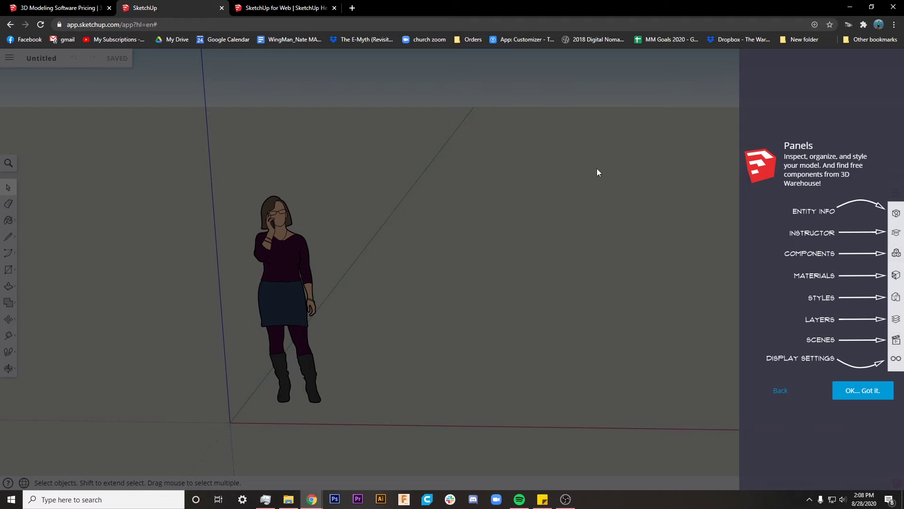
left_click(866, 391)
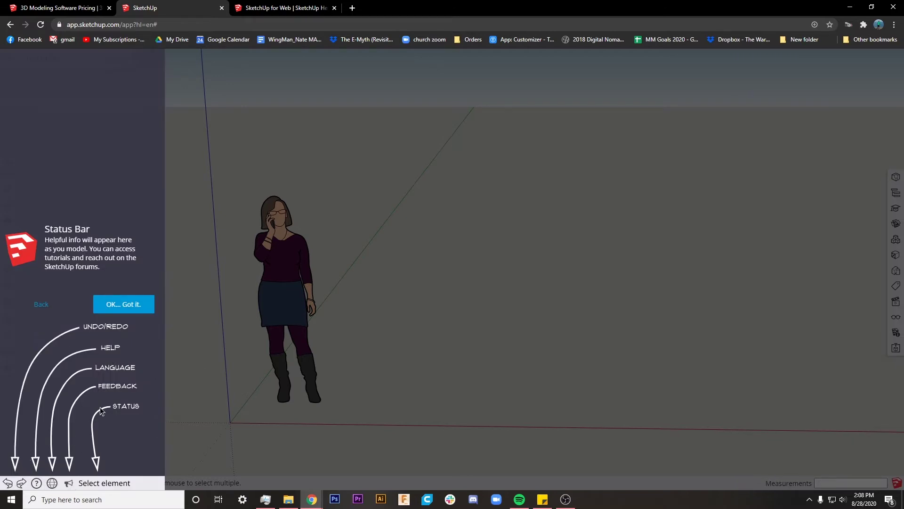
left_click(124, 305)
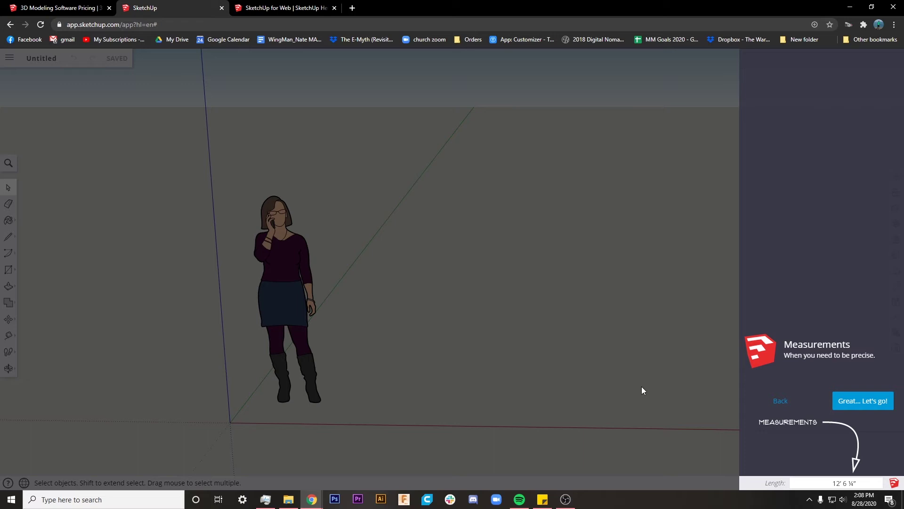
left_click(862, 404)
left_click(512, 310)
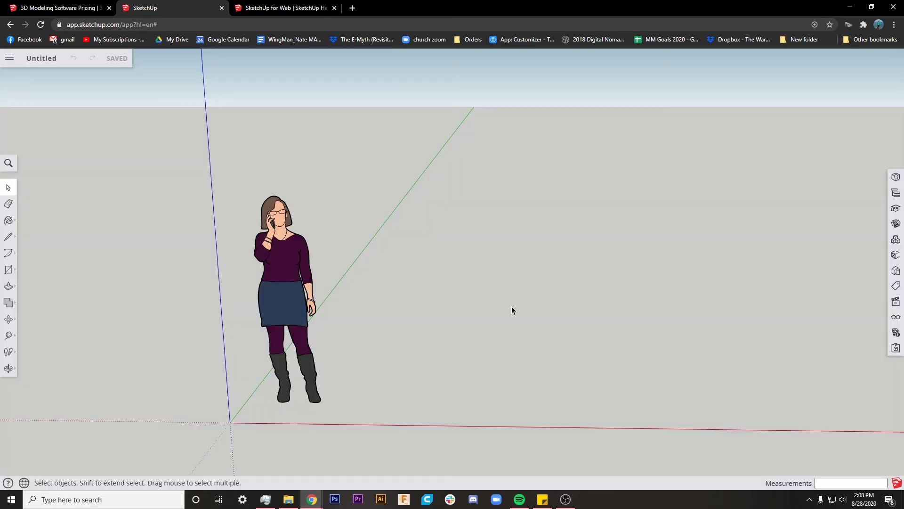
View the default figure and the drawing axes from several angles and distances
scroll(564, 269, "down", 2)
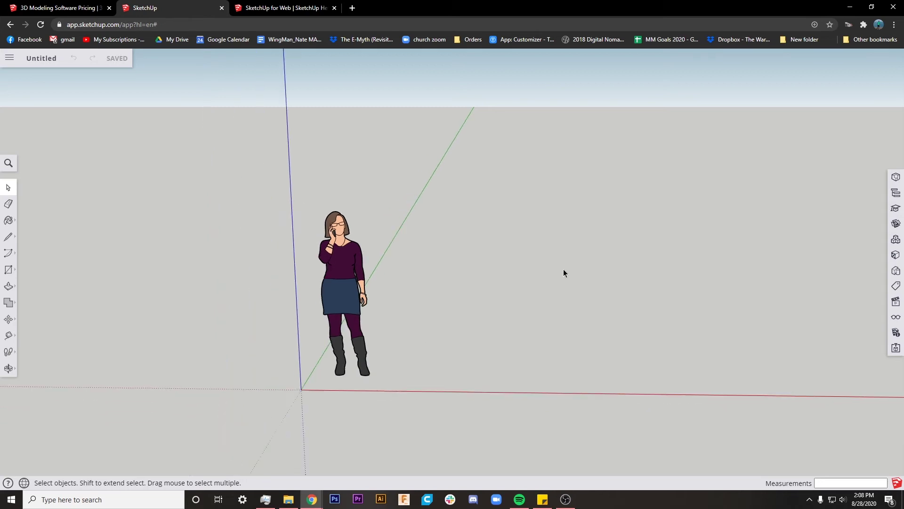
middle_click_drag(633, 253, 719, 236)
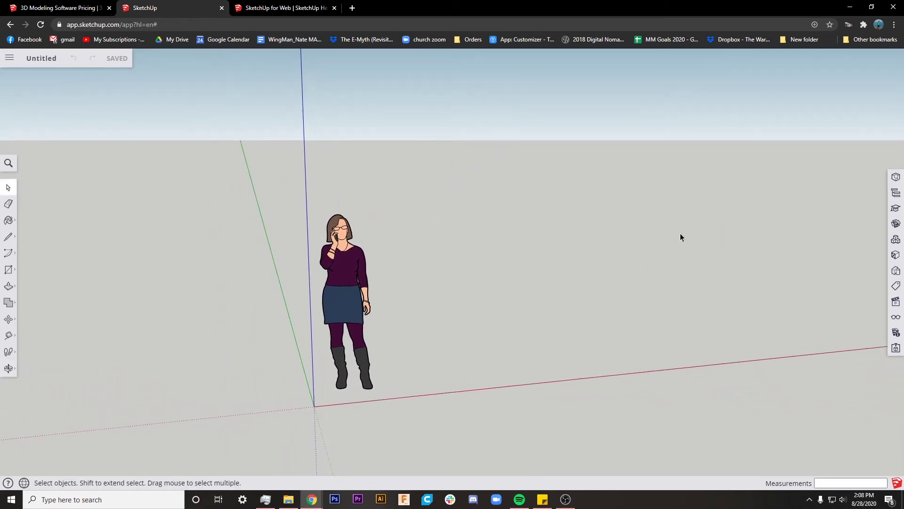
middle_click_drag(634, 222, 577, 232)
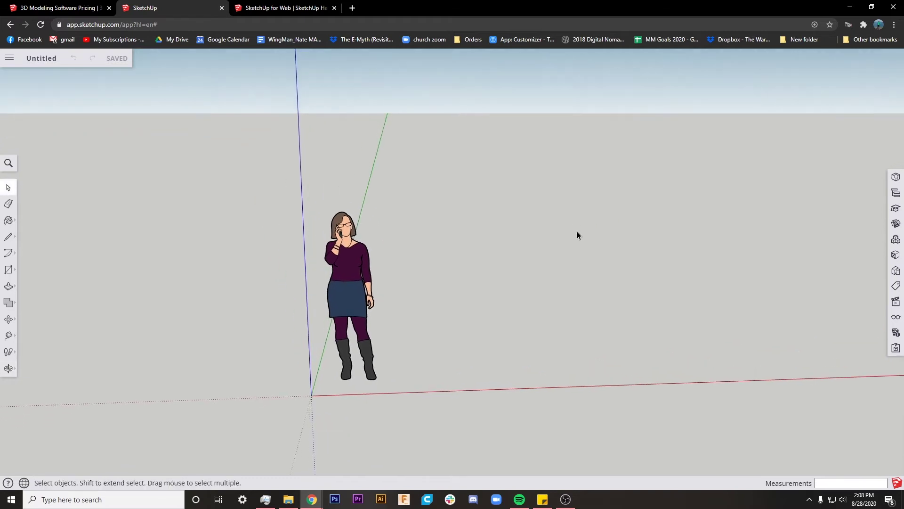
middle_click_drag(642, 187, 573, 162)
middle_click_drag(656, 190, 606, 185)
left_click_drag(606, 185, 678, 189)
key("space")
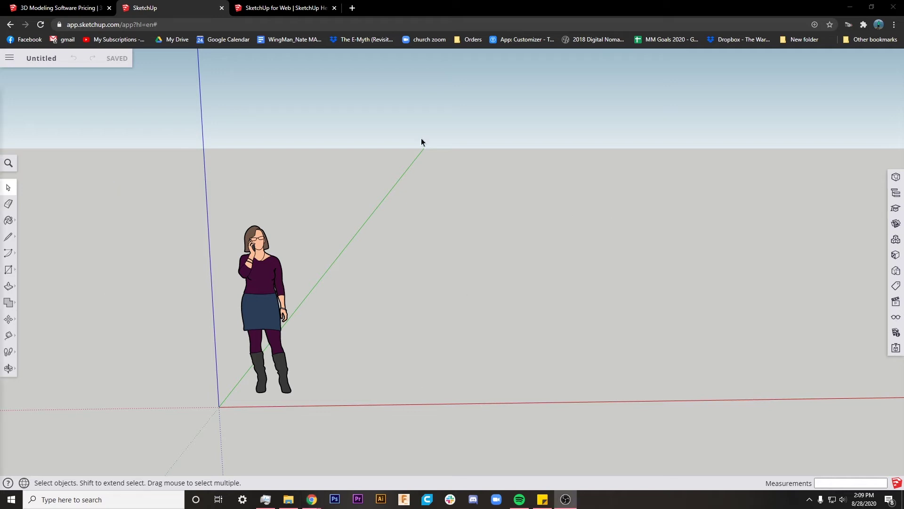
Switch to the SketchUp for Web help page and open the article on using shortcuts
left_click(10, 483)
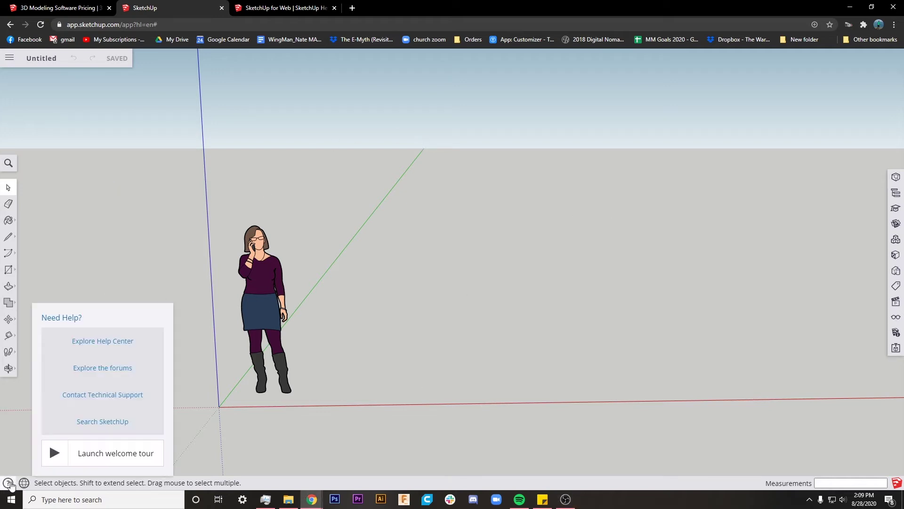
left_click(281, 5)
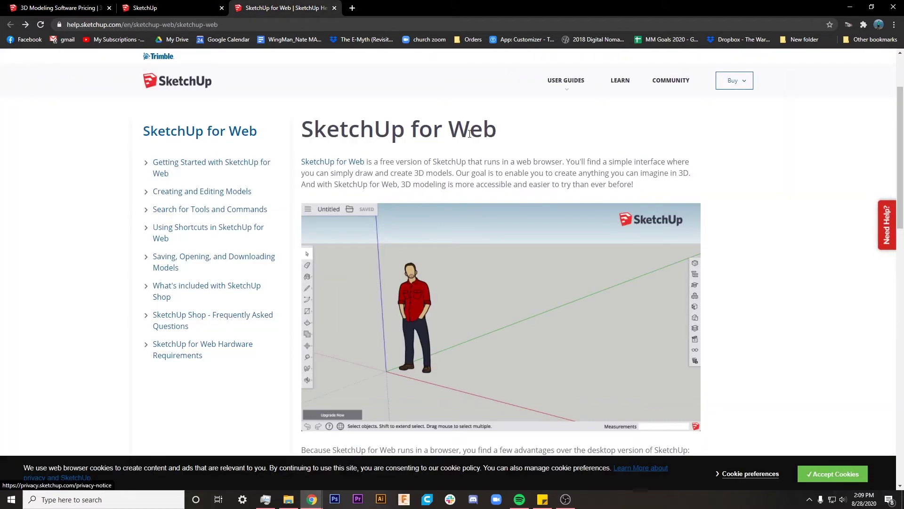
scroll(470, 134, "down", 15)
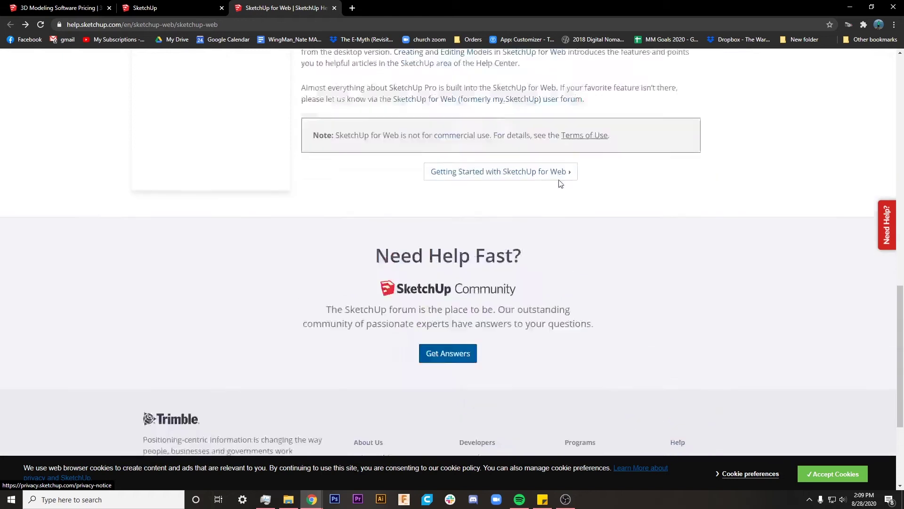
scroll(354, 157, "up", 15)
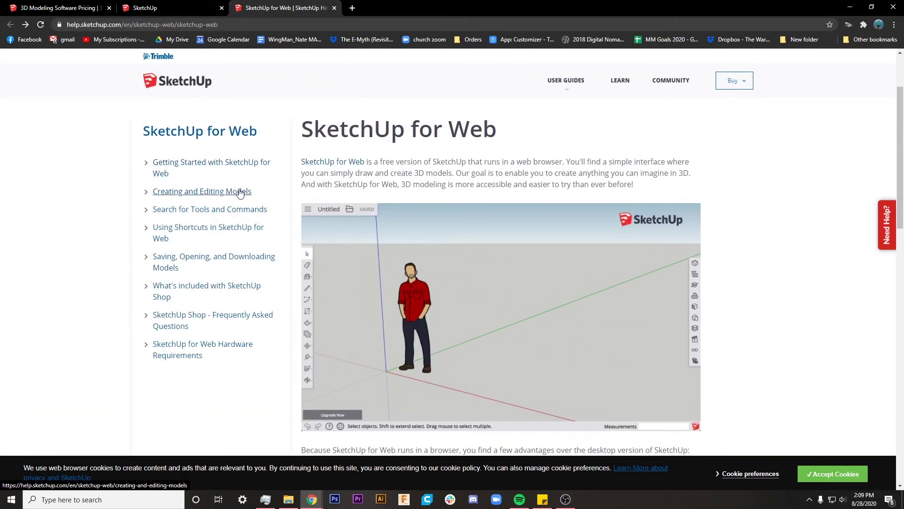
left_click(187, 234)
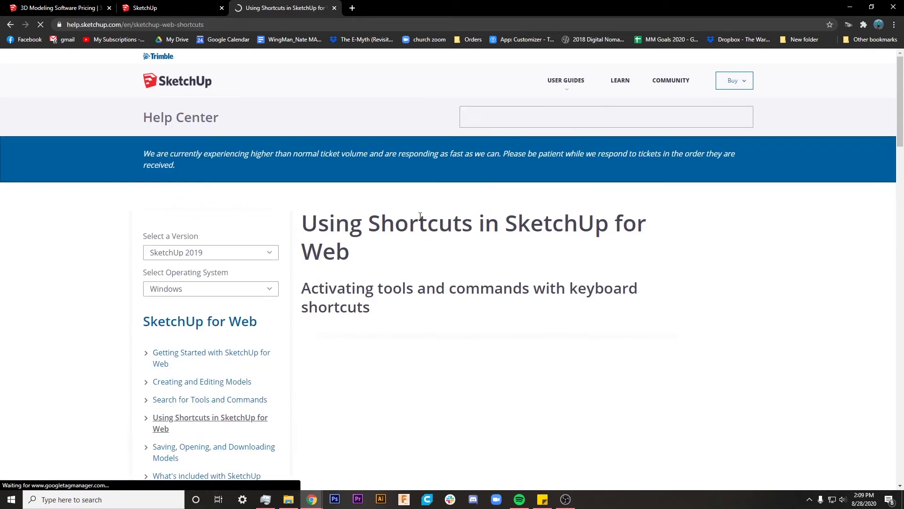
Examine the list of default keyboard shortcuts for the common tools in the shortcuts article
scroll(566, 309, "down", 4)
scroll(646, 303, "down", 15)
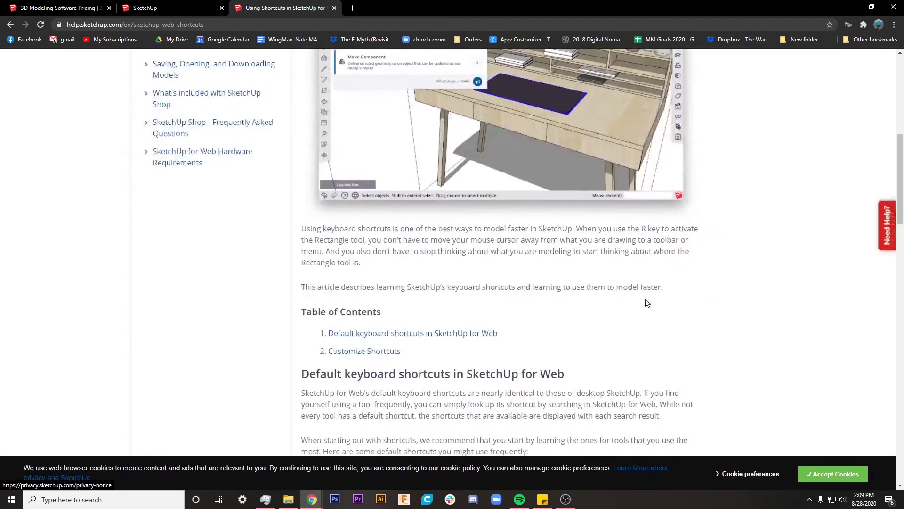
scroll(646, 303, "down", 5)
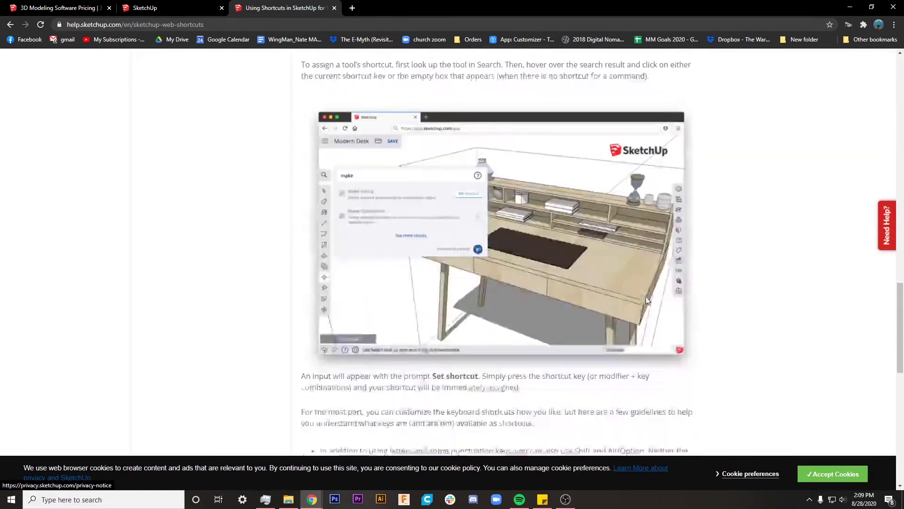
scroll(614, 307, "up", 10)
left_click_drag(614, 307, 353, 228)
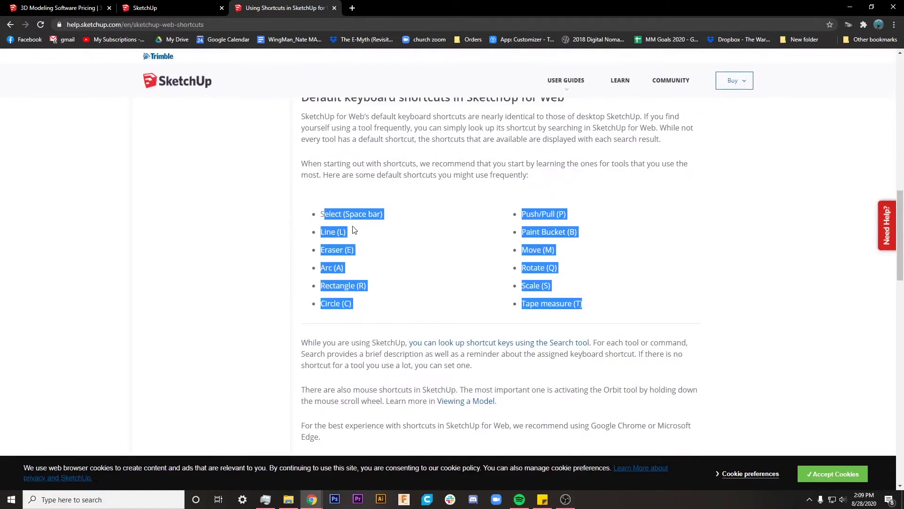
left_click(547, 276)
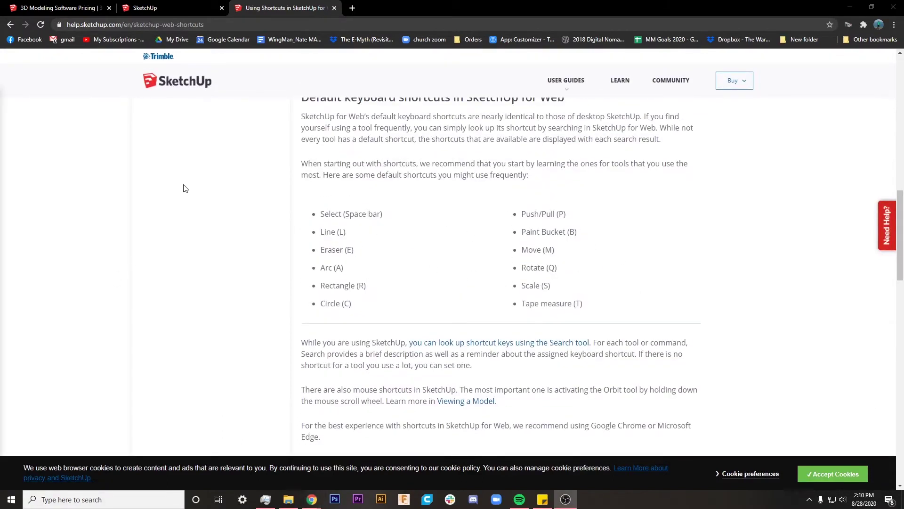
Return to the model, dismiss the help options, and activate the Paint Bucket tool with its materials library
left_click(161, 8)
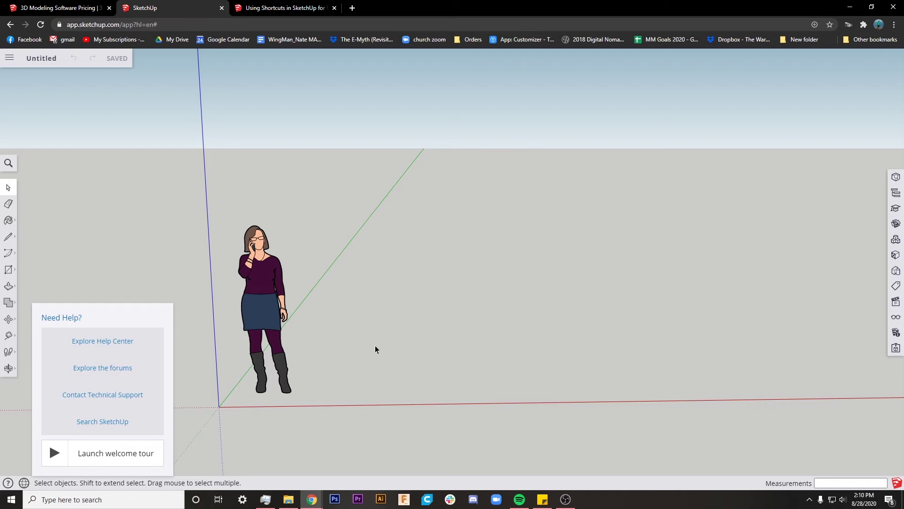
left_click(344, 341)
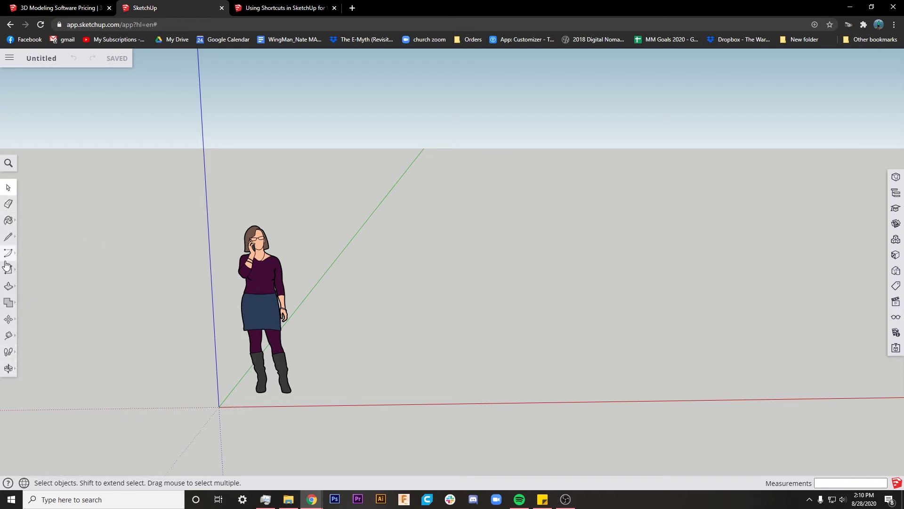
left_click(9, 237)
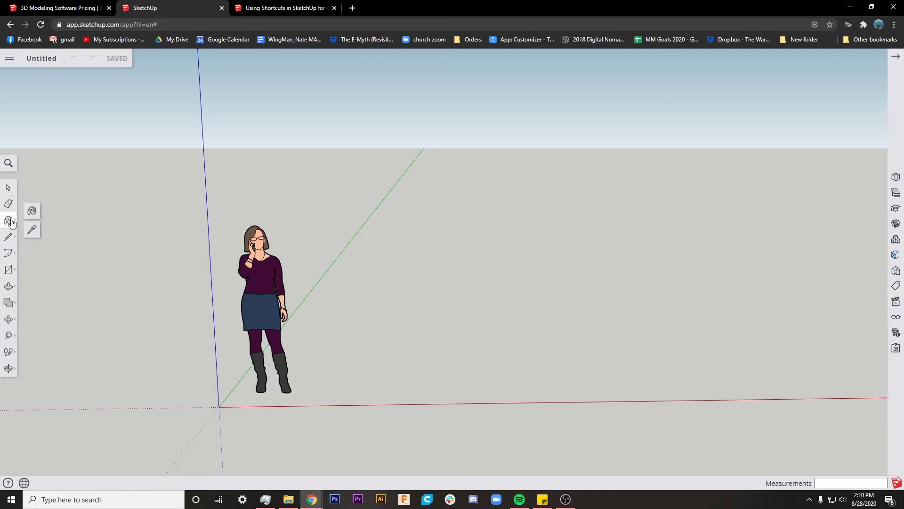
left_click(11, 223)
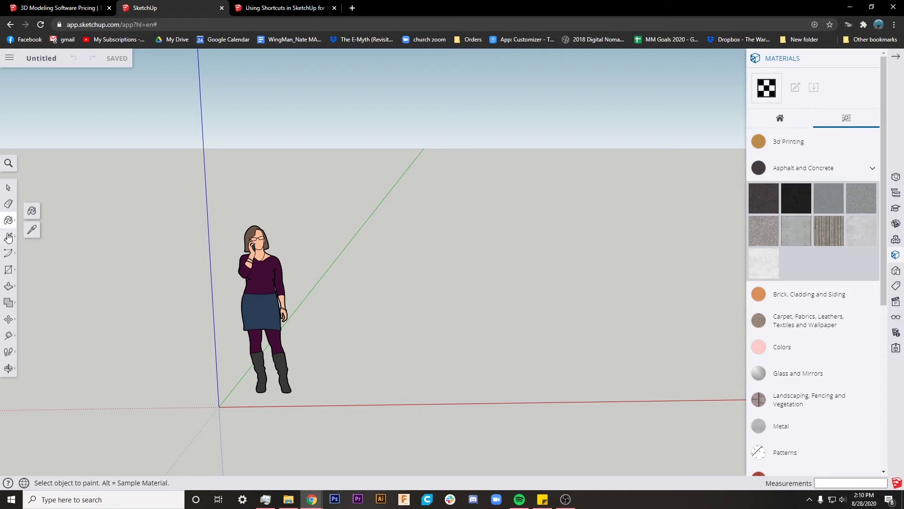
Look through the tool groups for Push/Pull, solid operations and Tape Measure
scroll(825, 302, "down", 1)
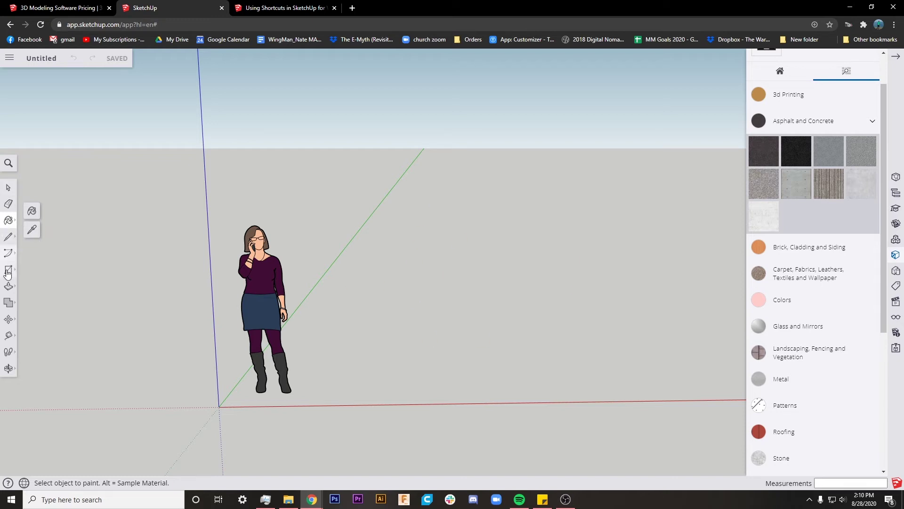
left_click(9, 286)
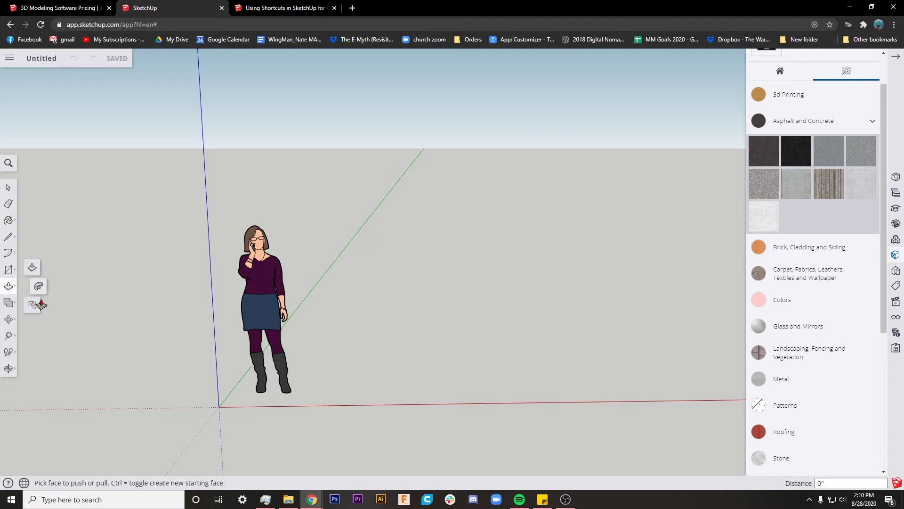
left_click(9, 302)
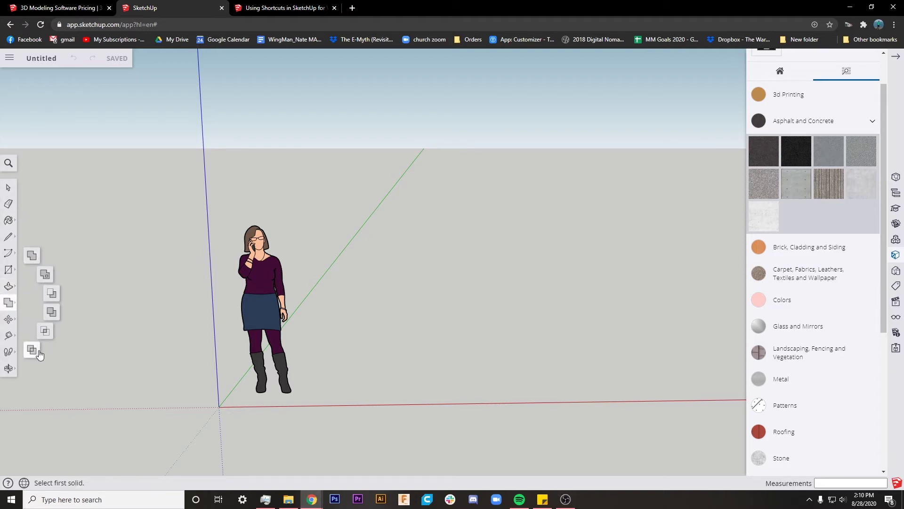
left_click(8, 336)
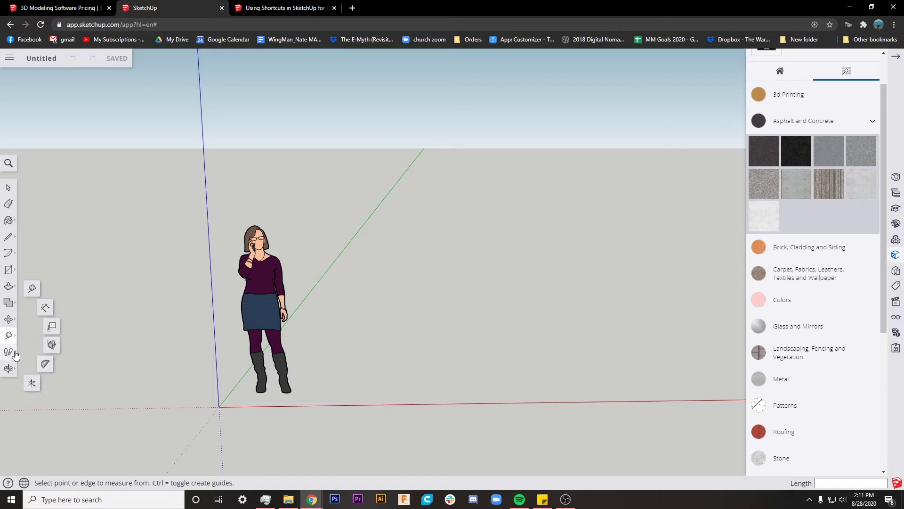
Draw a four-sided face with the Line tool on the ground beside the figure, about 3' 10" wide and 7' 3" deep
left_click(9, 238)
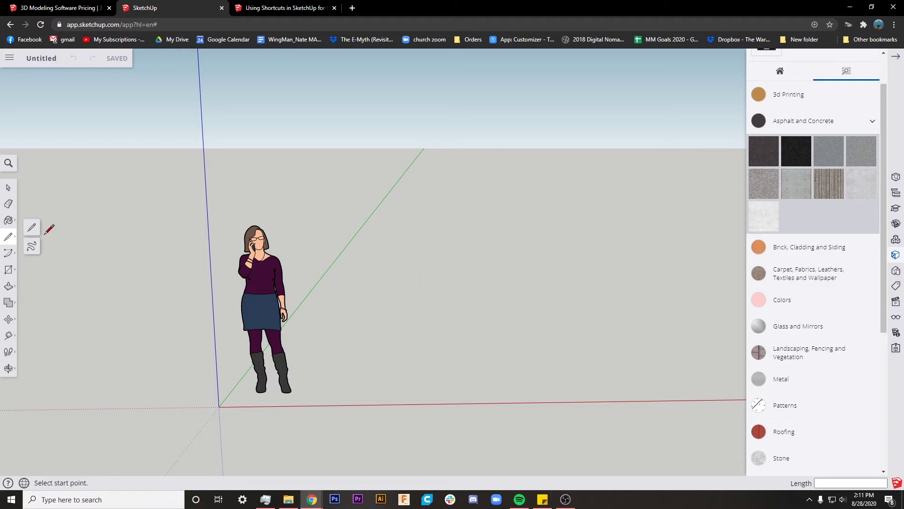
left_click(402, 282)
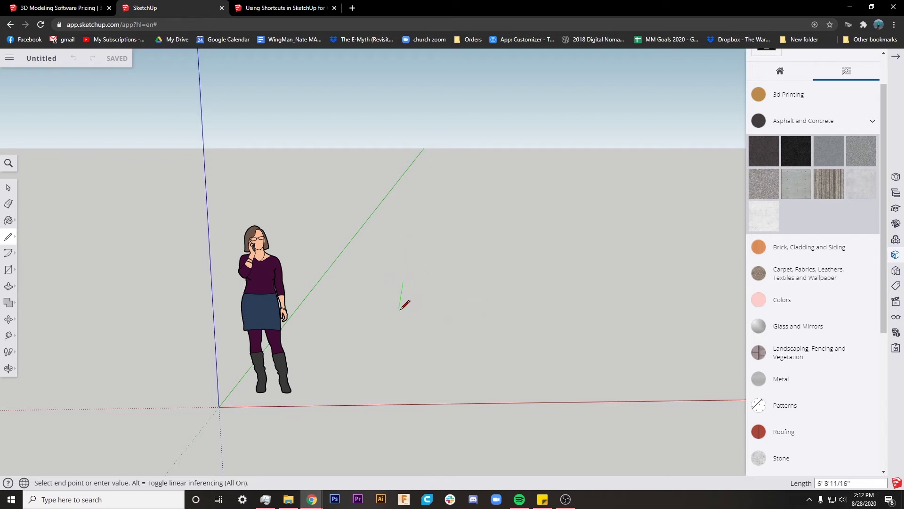
left_click(398, 311)
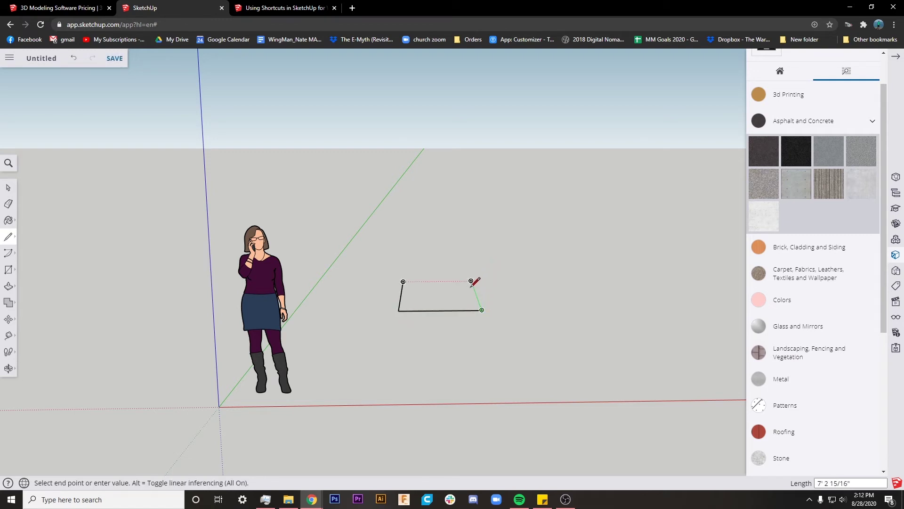
left_click(404, 281)
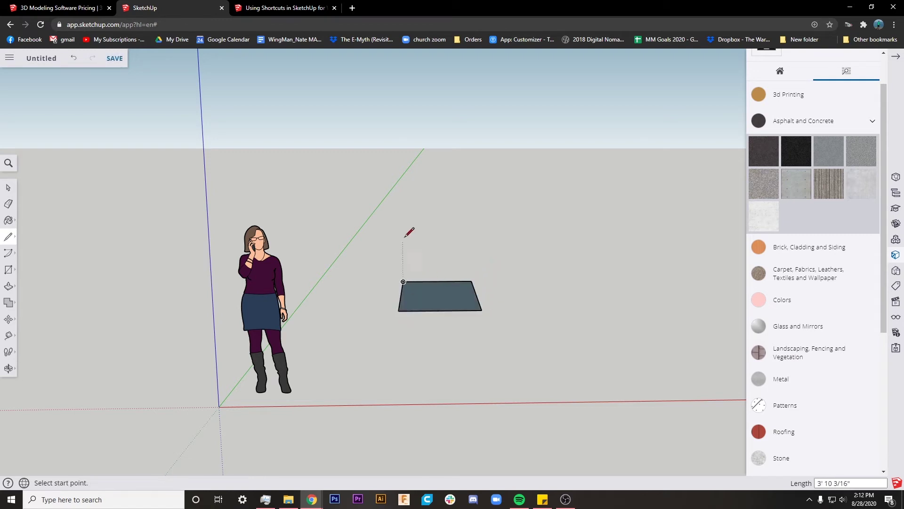
Push/Pull the four-sided face upward about 4' 2 7/16" into a box
mouse_move(505, 212)
middle_mouse_down()
mouse_move(490, 270)
mouse_move(456, 333)
mouse_move(329, 236)
mouse_move(298, 162)
mouse_move(438, 193)
mouse_move(523, 190)
mouse_move(507, 283)
mouse_move(515, 244)
middle_mouse_up()
key("l")
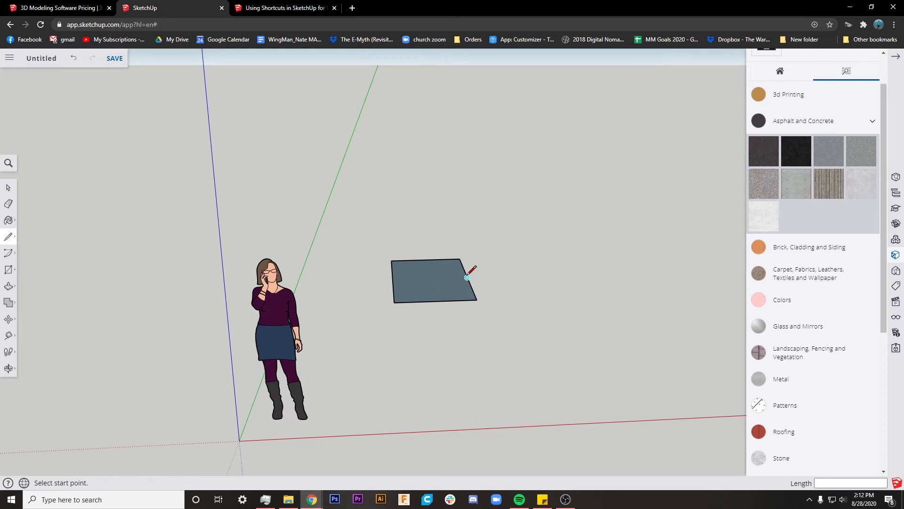
left_click(9, 287)
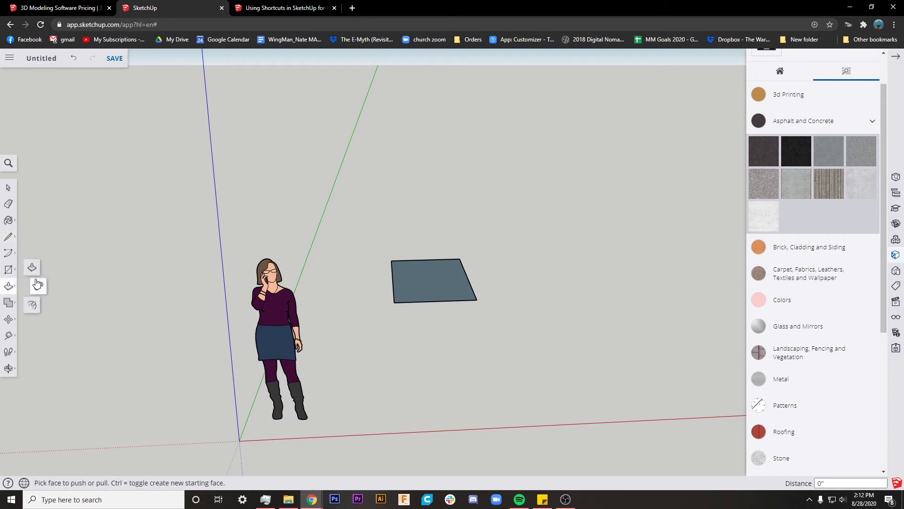
left_click(425, 281)
left_click(429, 202)
View the box from several angles, alternating between the Orbit and Push/Pull tools
key("o")
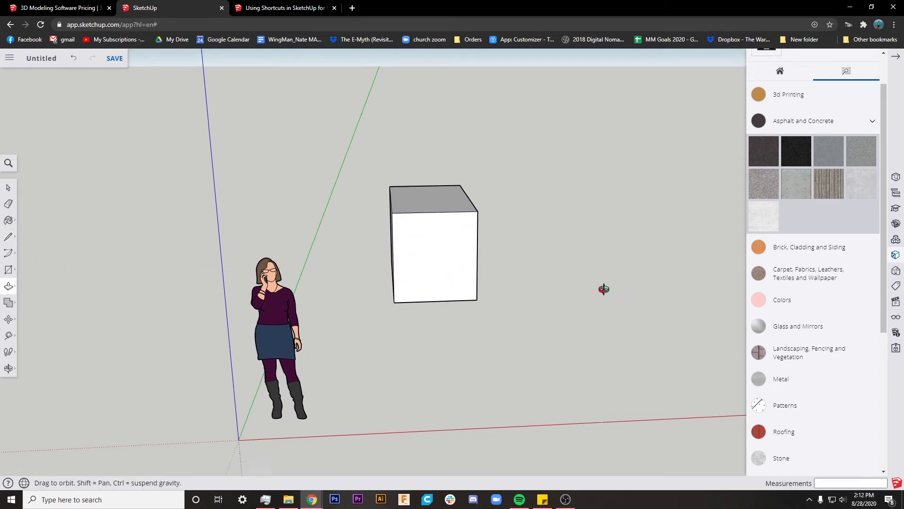
left_click_drag(601, 289, 636, 284)
key("p")
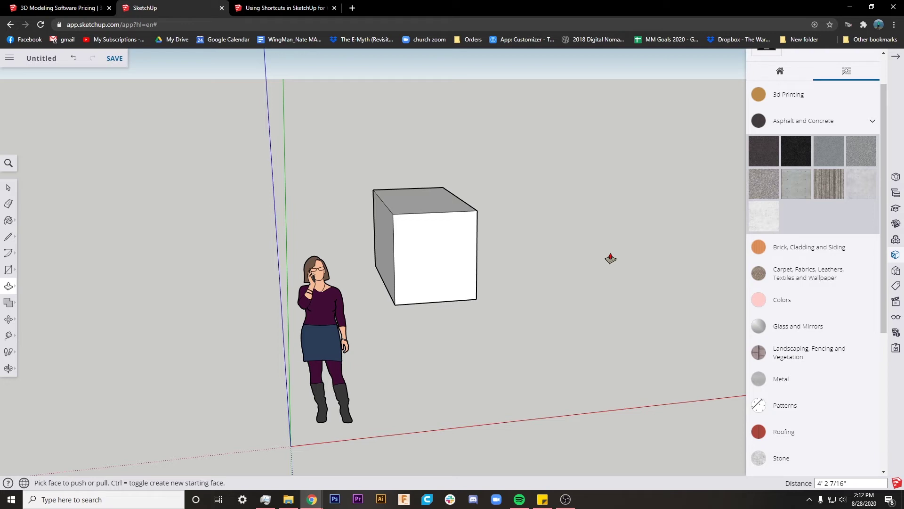
key("o")
left_click_drag(546, 242, 380, 250)
key("p")
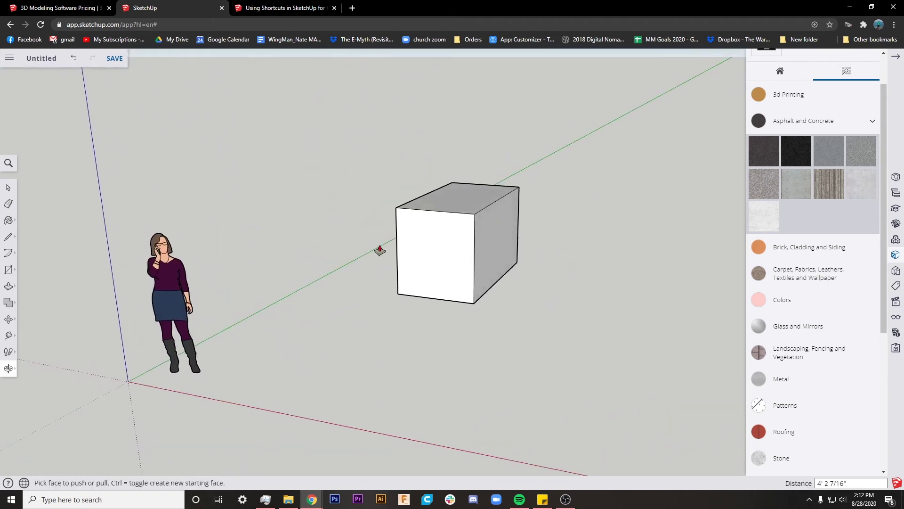
middle_click_drag(543, 305, 623, 321)
middle_click_drag(580, 286, 537, 250)
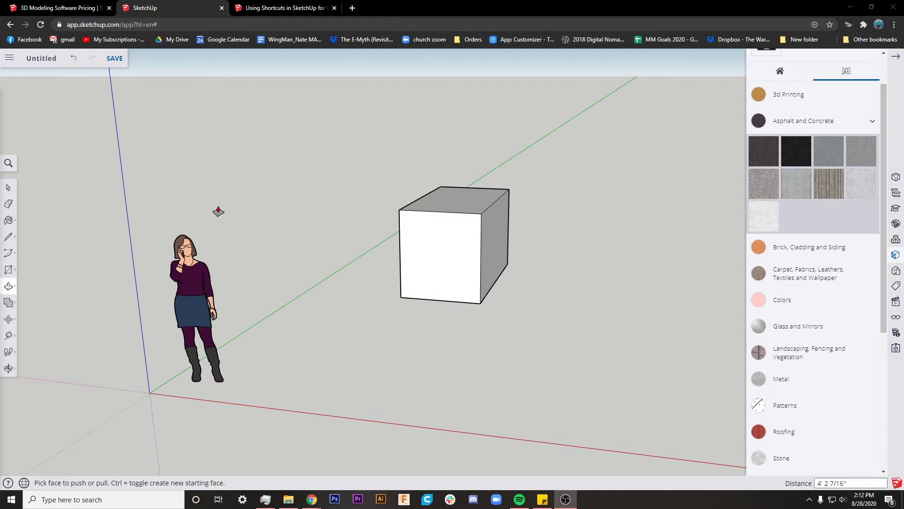
Paint the front and adjacent side faces of the box with the Concrete Form 4x8 material
left_click(10, 221)
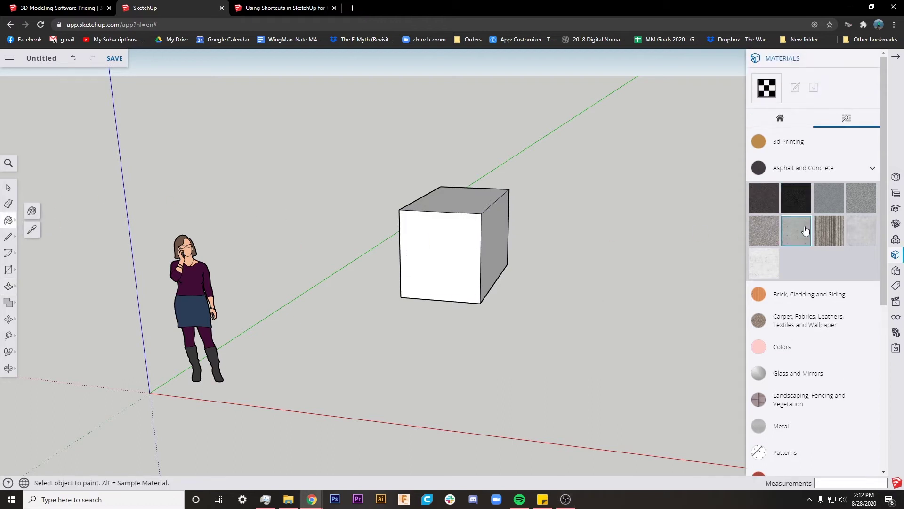
left_click(797, 238)
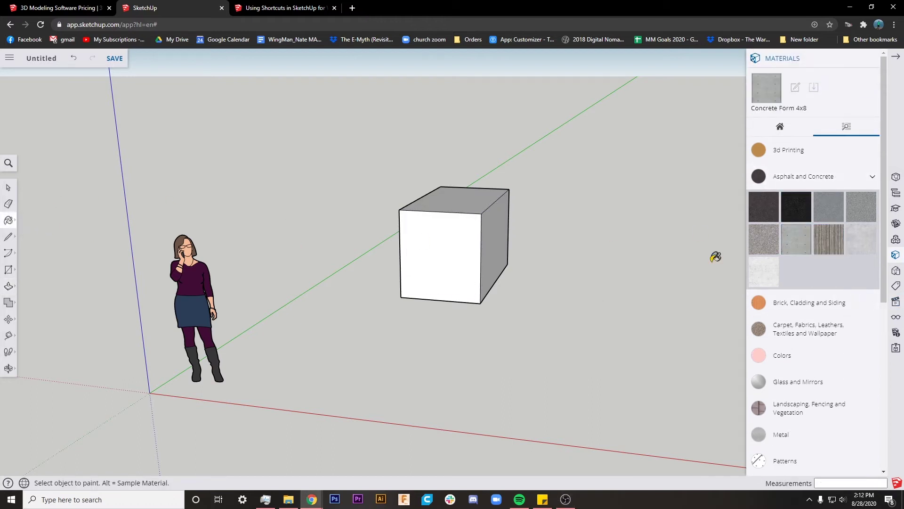
left_click(464, 245)
left_click(500, 231)
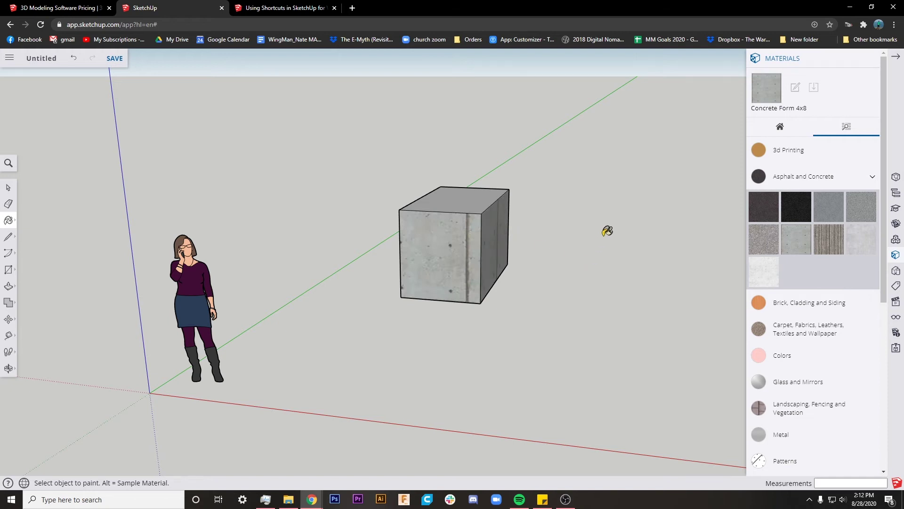
Collapse the Asphalt and Concrete category and look through the other material categories
mouse_move(607, 231)
middle_mouse_down()
mouse_move(551, 239)
mouse_move(321, 159)
mouse_move(224, 167)
mouse_move(624, 238)
mouse_move(706, 240)
mouse_move(573, 212)
mouse_move(587, 216)
mouse_move(594, 248)
mouse_move(508, 226)
mouse_move(668, 262)
mouse_move(731, 235)
middle_mouse_up()
left_click(788, 236)
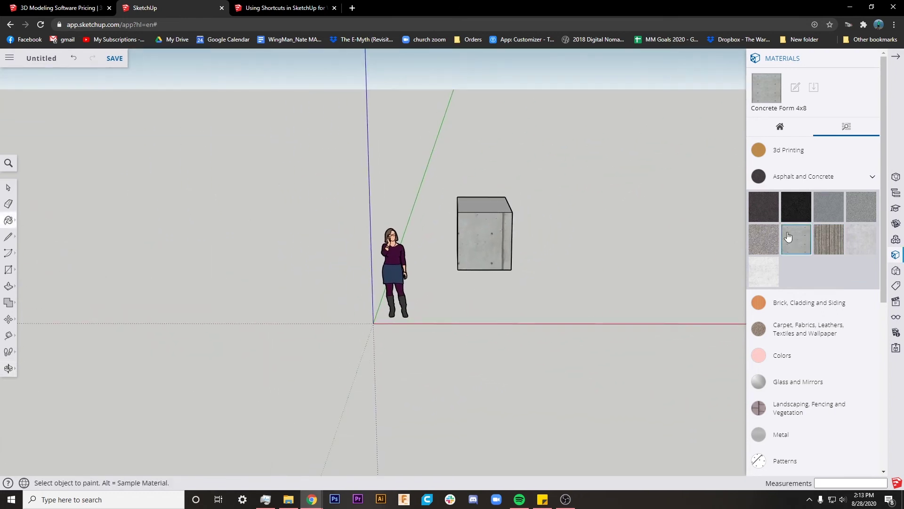
left_click(799, 178)
scroll(830, 260, "down", 3)
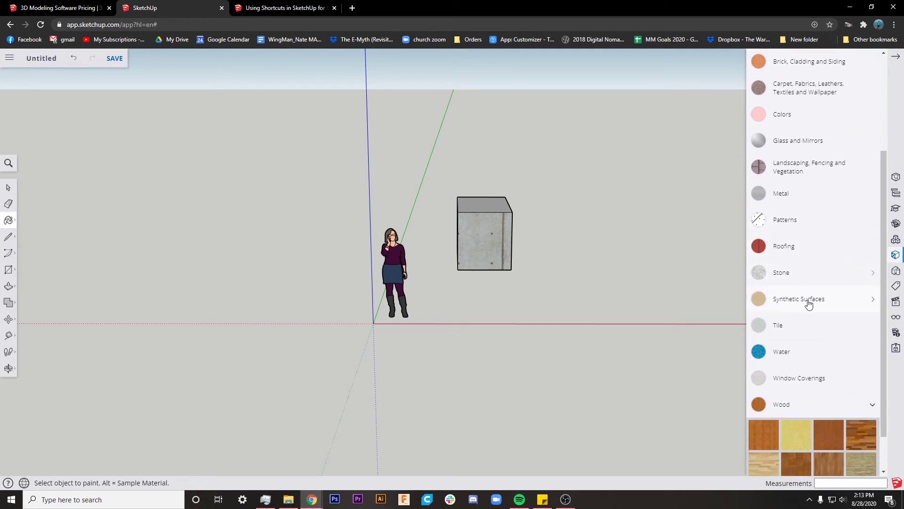
scroll(803, 196, "up", 3)
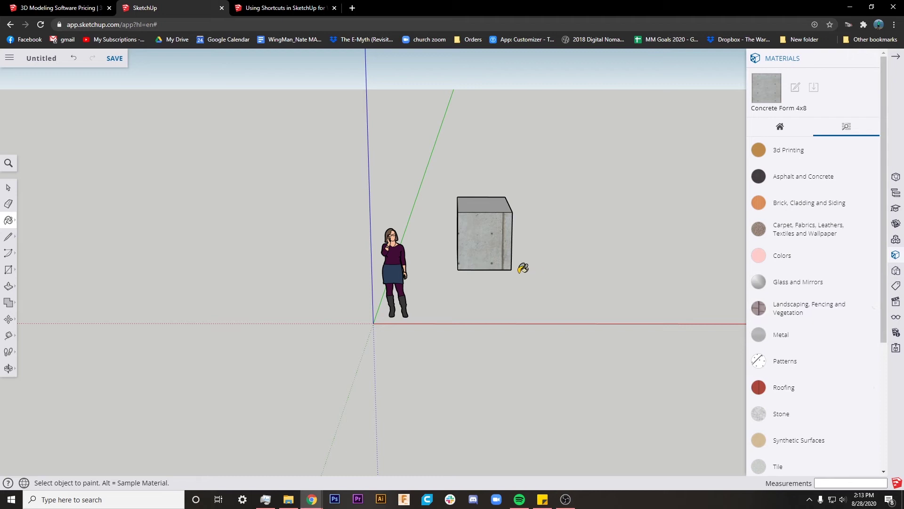
Examine the concrete-textured box up close and from a distance at different angles, keeping the Paint Bucket active
scroll(530, 275, "up", 4)
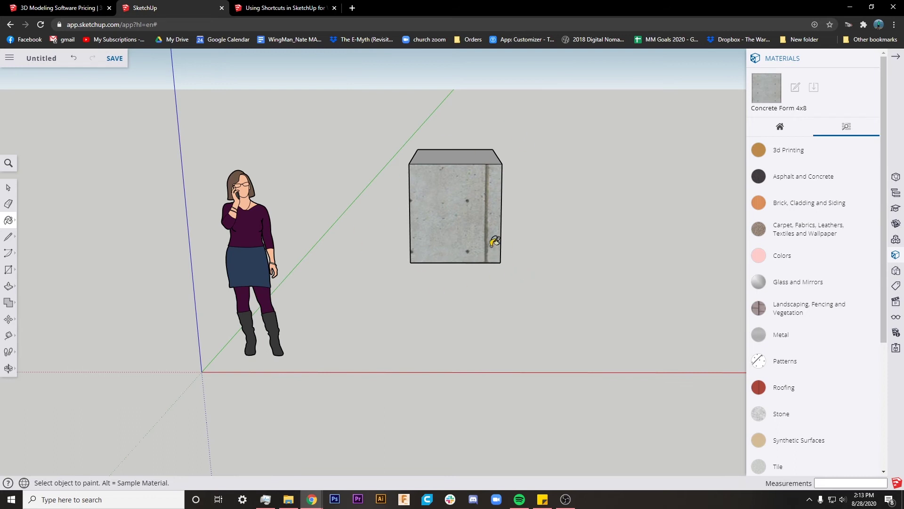
scroll(473, 217, "down", 3)
scroll(470, 216, "up", 8)
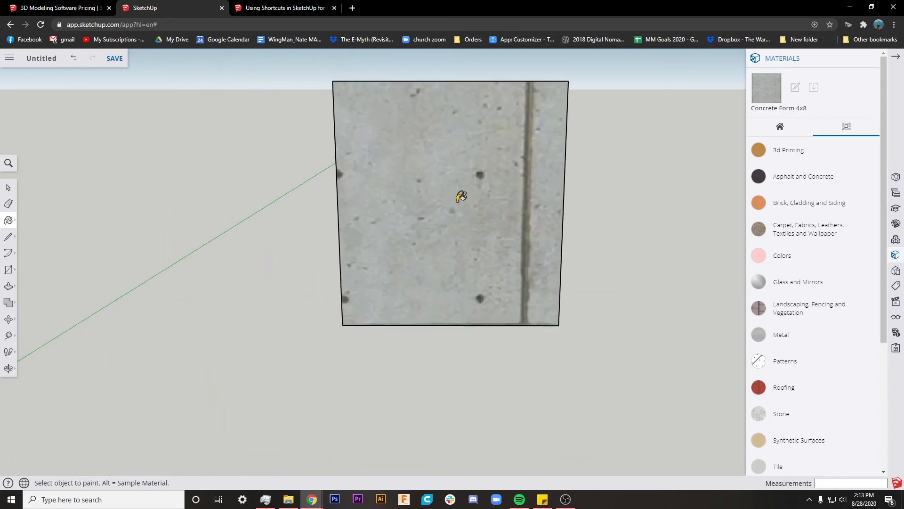
middle_click_drag(478, 234, 453, 155)
scroll(466, 198, "down", 6)
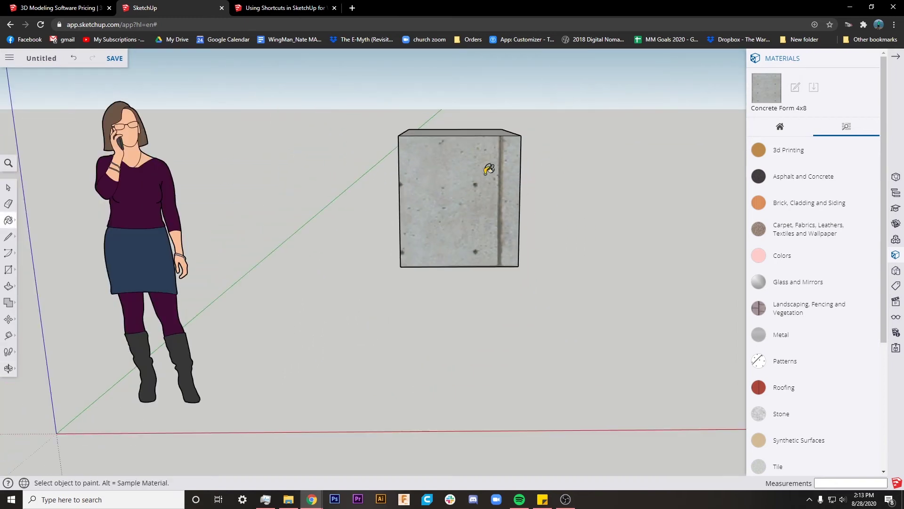
scroll(489, 231, "down", 6)
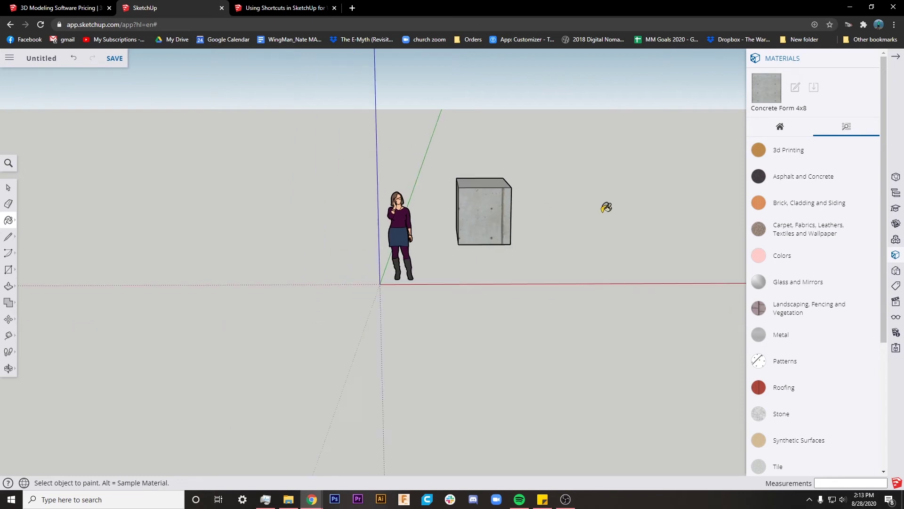
mouse_move(559, 192)
middle_mouse_down()
mouse_move(543, 245)
mouse_move(541, 196)
mouse_move(533, 217)
mouse_move(529, 187)
mouse_move(605, 234)
mouse_move(569, 249)
mouse_move(569, 210)
mouse_move(576, 228)
middle_mouse_up()
key("b")
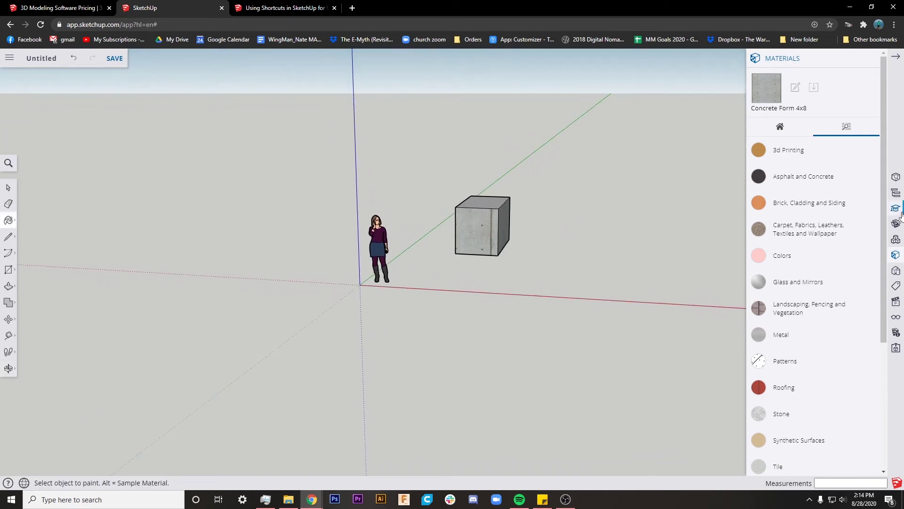
Open 3D Warehouse and look through the curated collections, brands and featured models on its home page
left_click(896, 225)
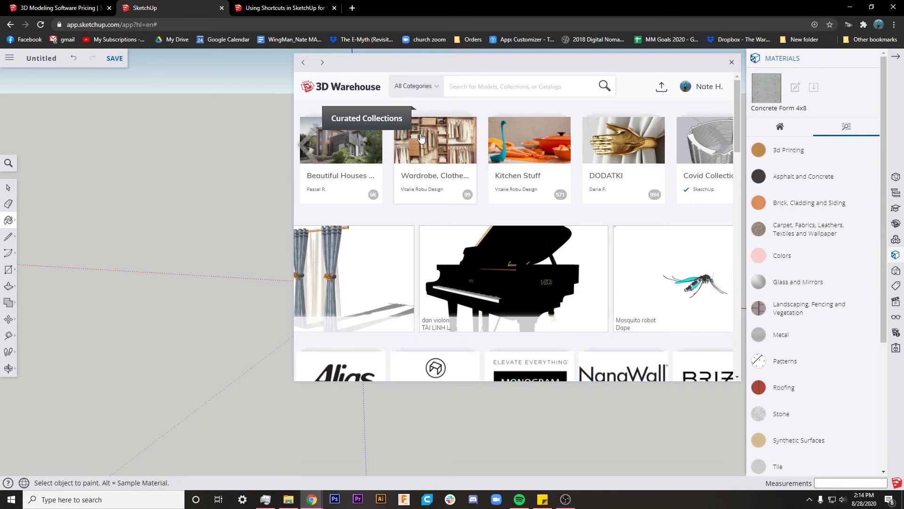
scroll(545, 301, "down", 5)
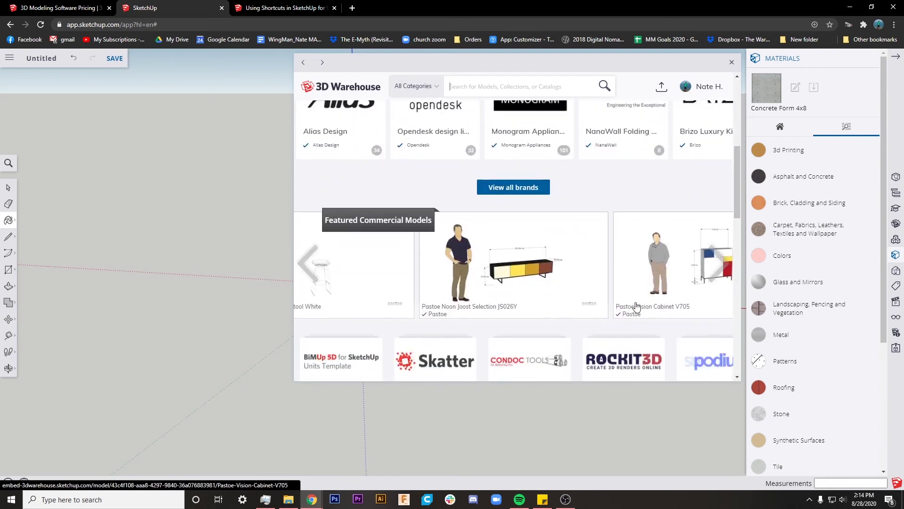
scroll(575, 282, "down", 2)
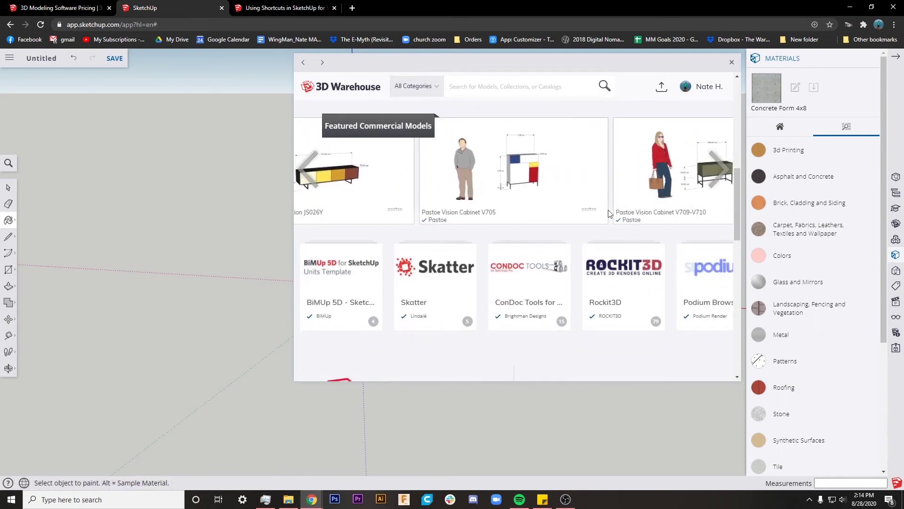
scroll(534, 201, "down", 8)
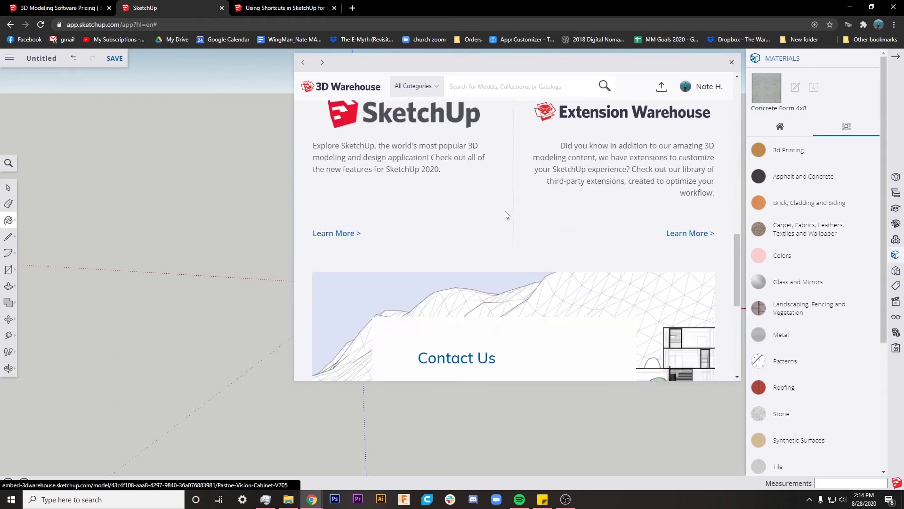
scroll(612, 245, "up", 10)
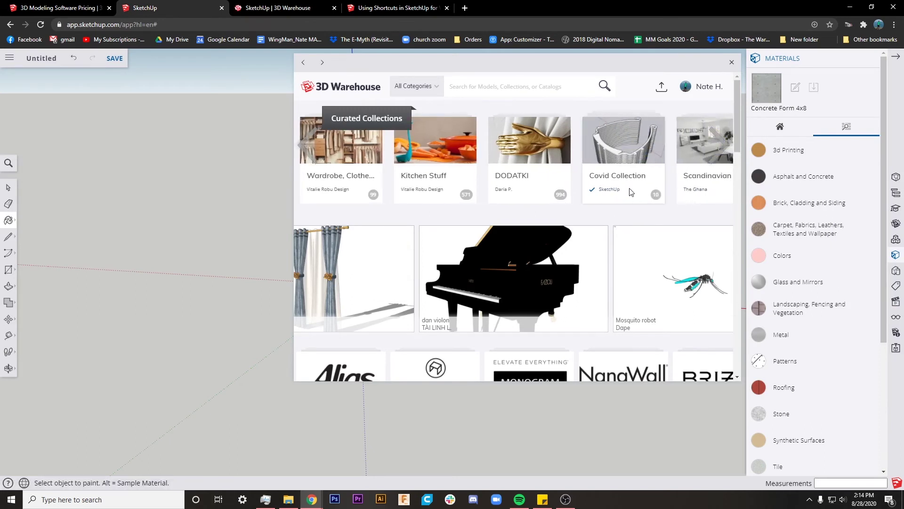
Open the Covid Collection and look through the models in its COVID Makeables collection
left_click(622, 156)
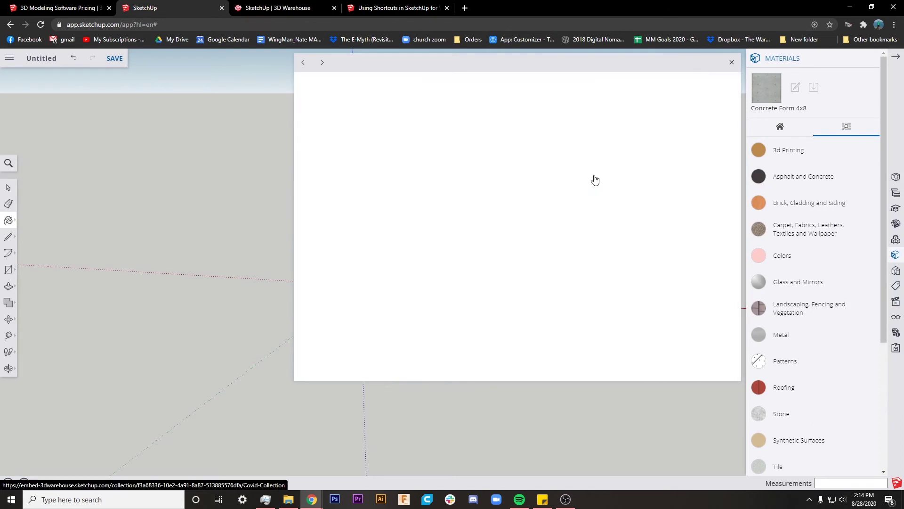
scroll(423, 175, "down", 2)
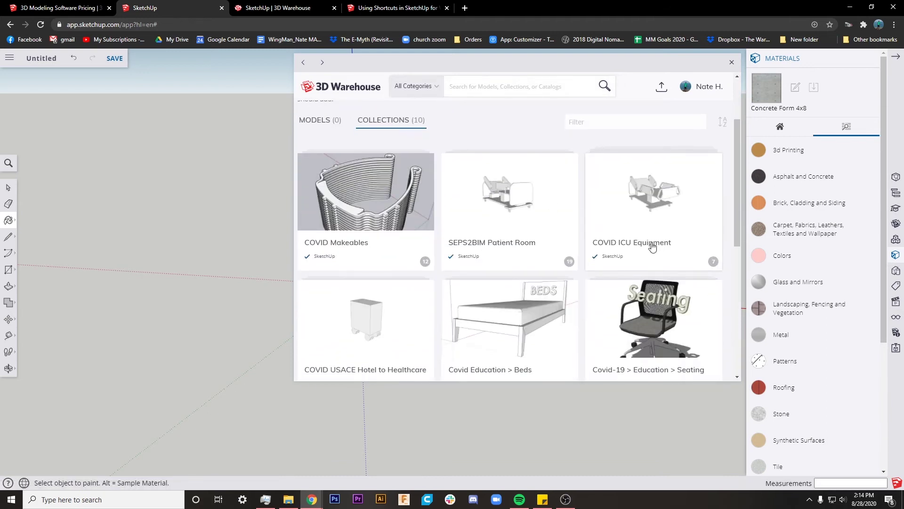
scroll(350, 249, "down", 3)
scroll(351, 249, "up", 4)
left_click(351, 250)
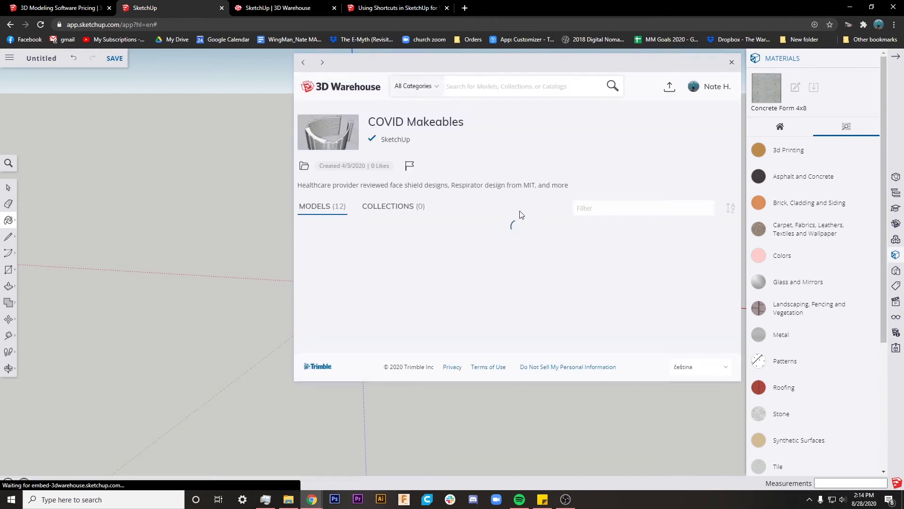
scroll(471, 179, "down", 4)
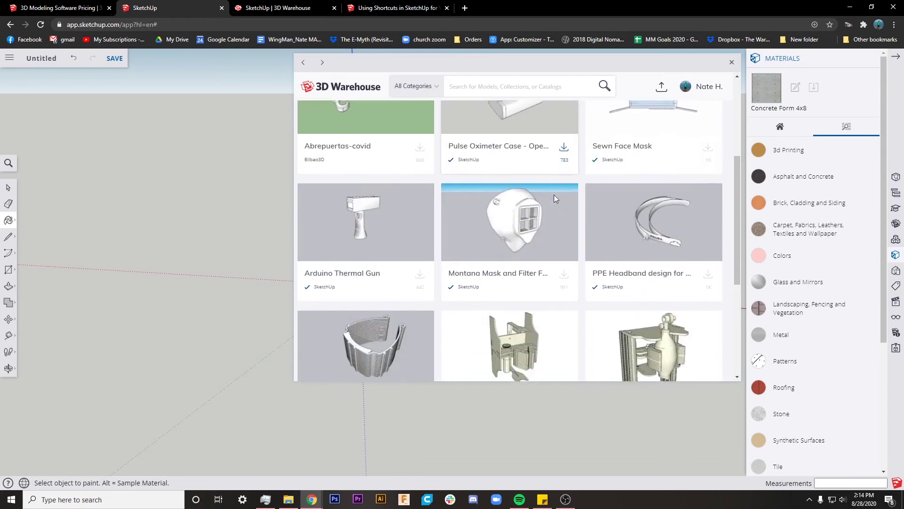
scroll(530, 212, "down", 3)
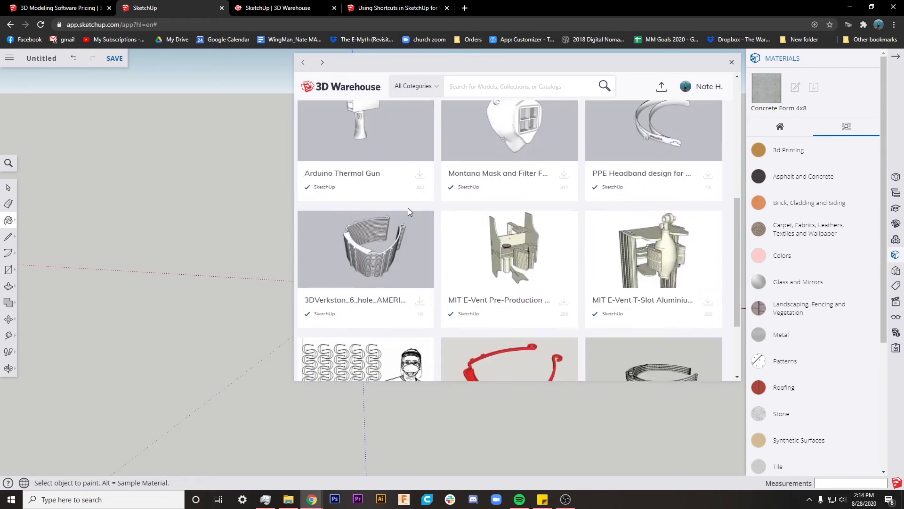
Finish looking through the COVID Makeables models and return to the 3D Warehouse home page
scroll(551, 271, "down", 1)
scroll(518, 278, "up", 7)
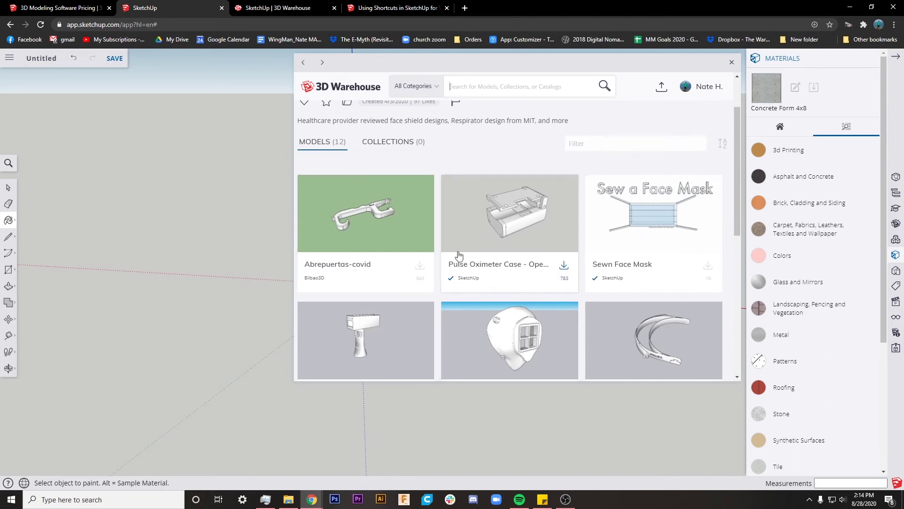
scroll(471, 212, "up", 1)
left_click(302, 62)
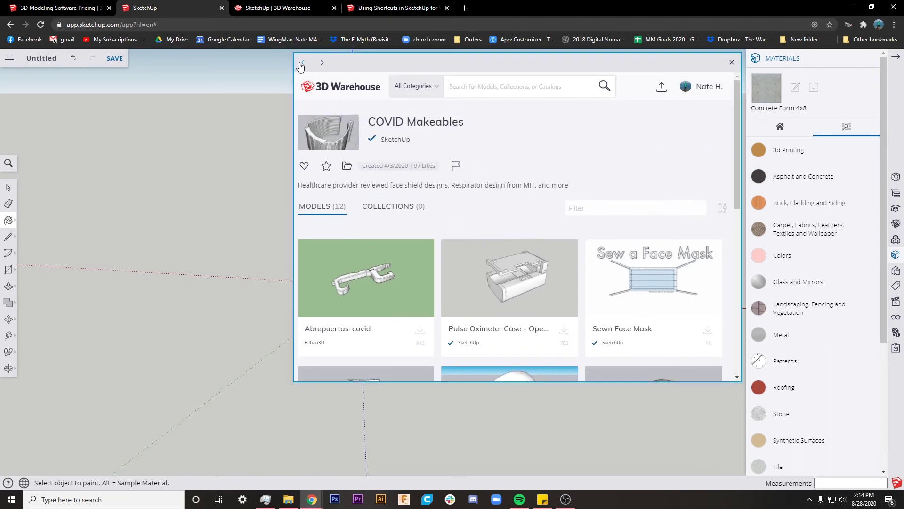
left_click(303, 62)
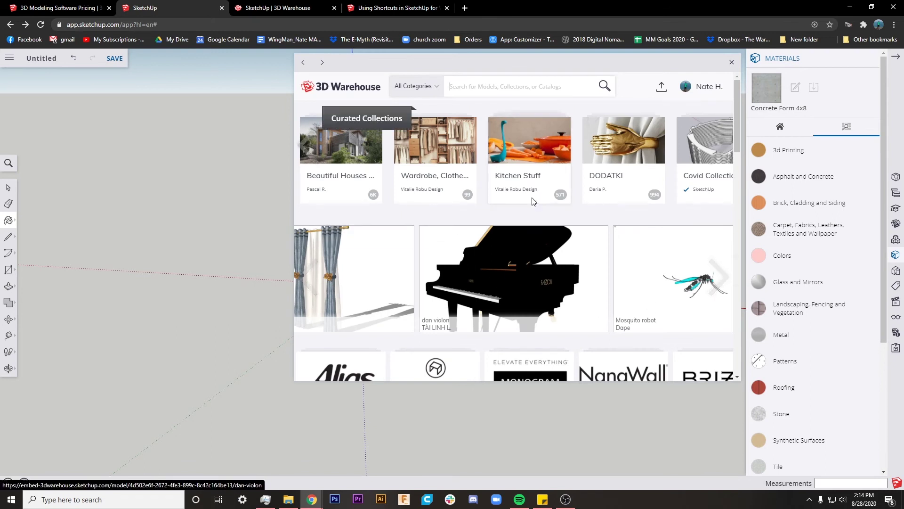
Open the Wardrobe, Clothes, Shoes, and Accesories collection and look through its models
left_click(432, 142)
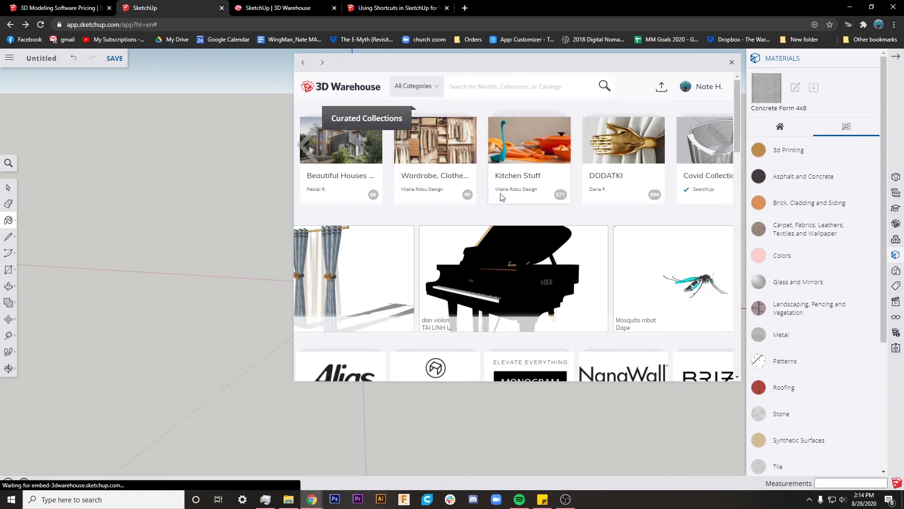
scroll(546, 182, "down", 2)
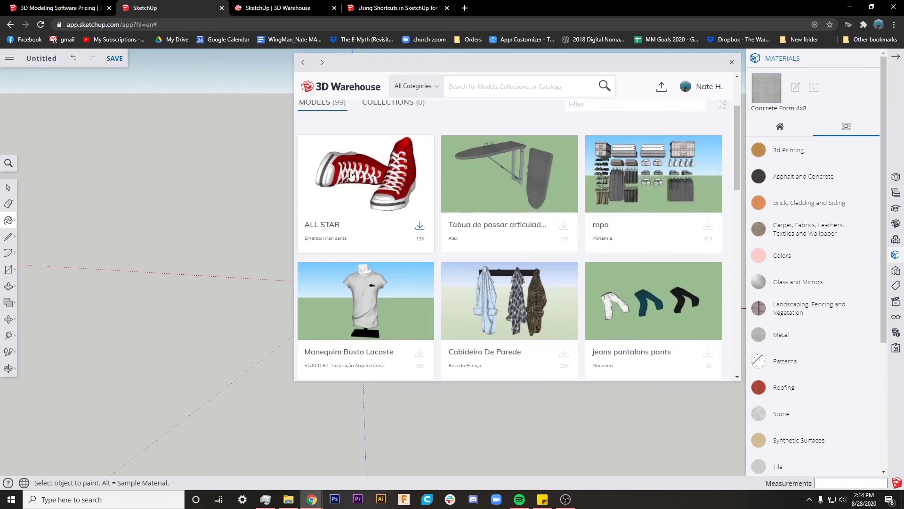
scroll(572, 182, "down", 3)
scroll(395, 184, "down", 10)
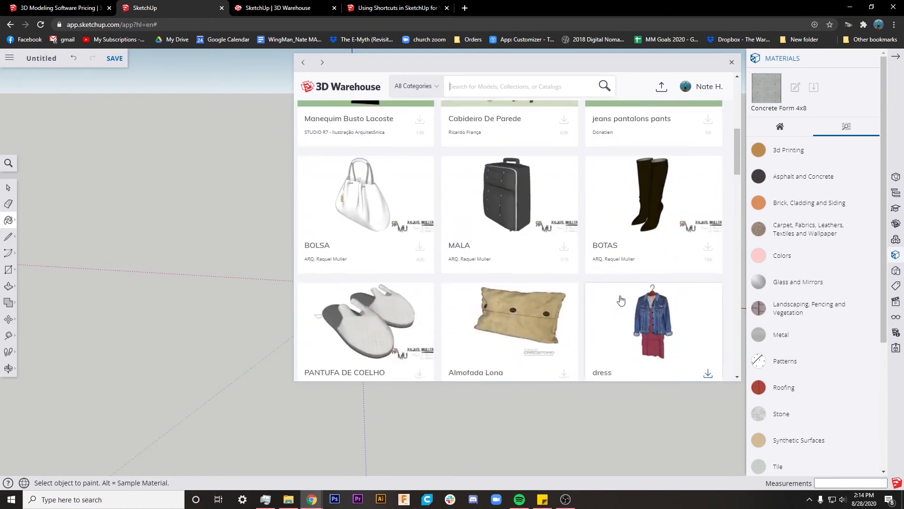
scroll(397, 247, "down", 6)
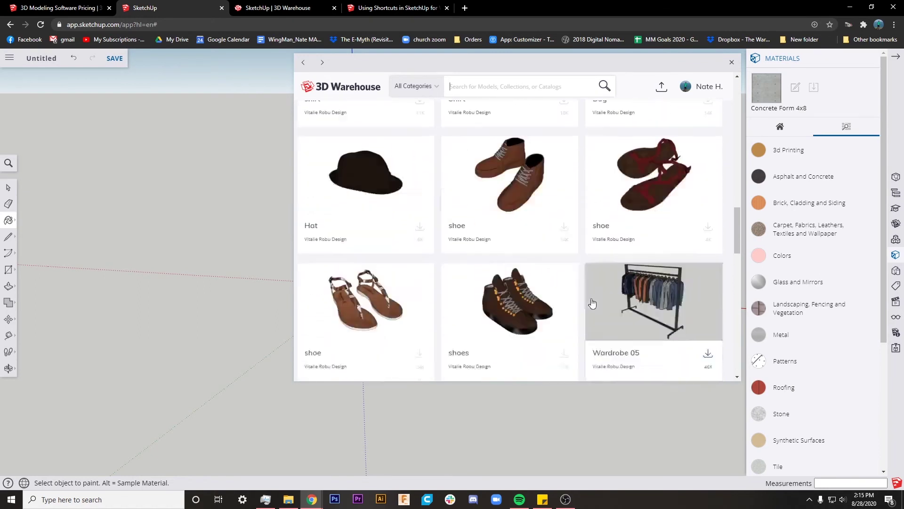
scroll(592, 289, "down", 3)
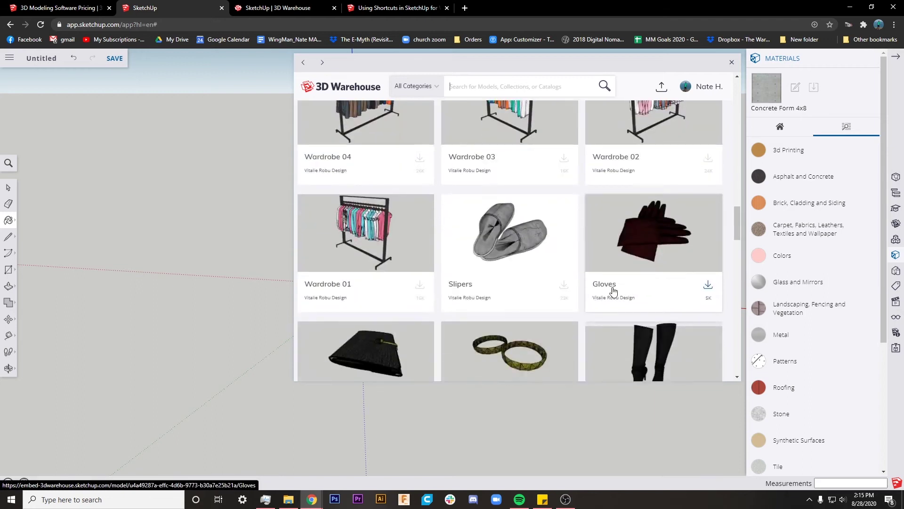
scroll(613, 291, "down", 8)
scroll(679, 223, "up", 10)
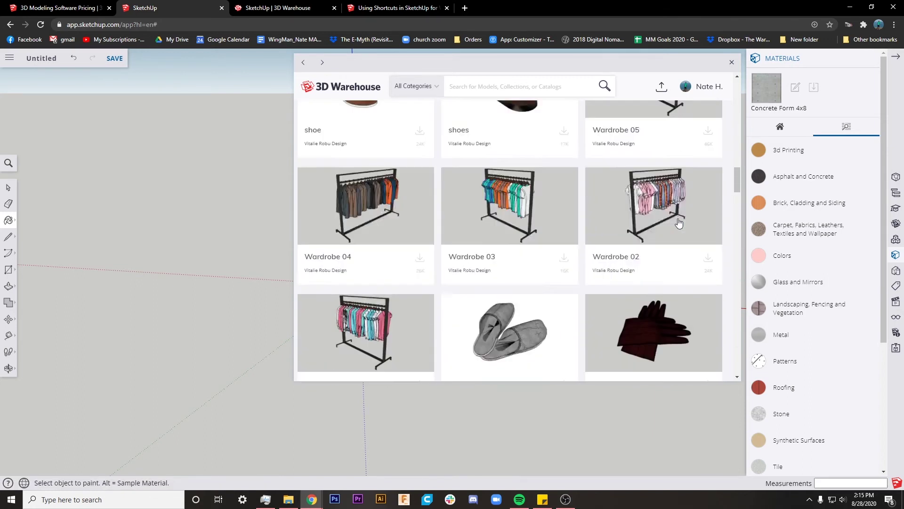
scroll(679, 223, "up", 15)
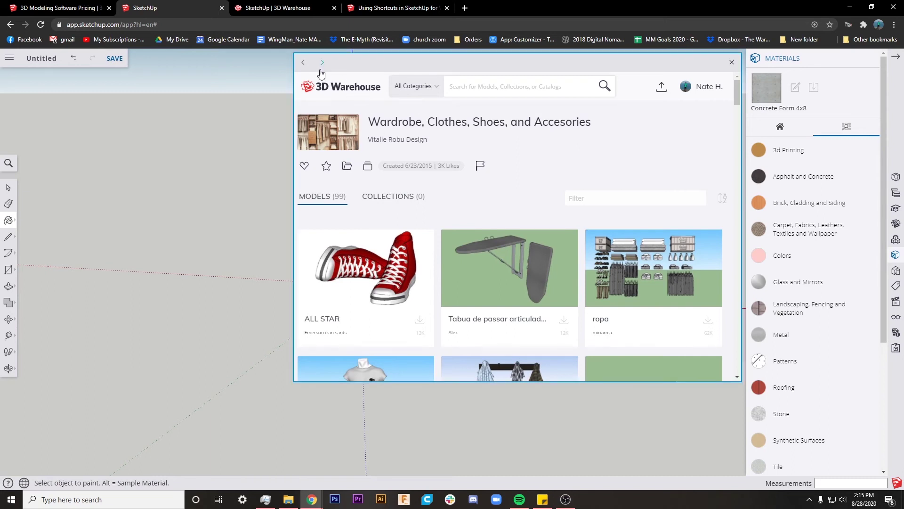
Import the Caneca Fantasy (Blackbox) mug from the Kitchen Stuff collection and place it on the ground beside the concrete box
left_click(304, 63)
left_click(531, 174)
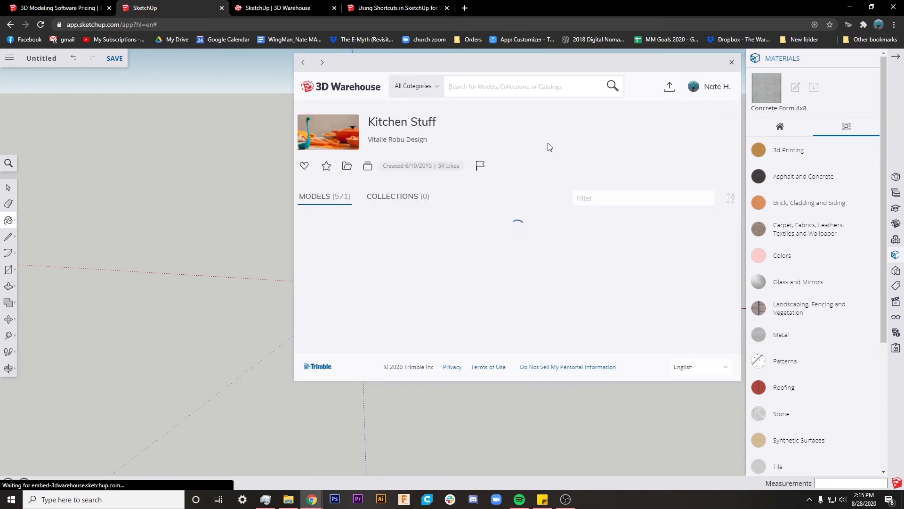
scroll(575, 181, "down", 3)
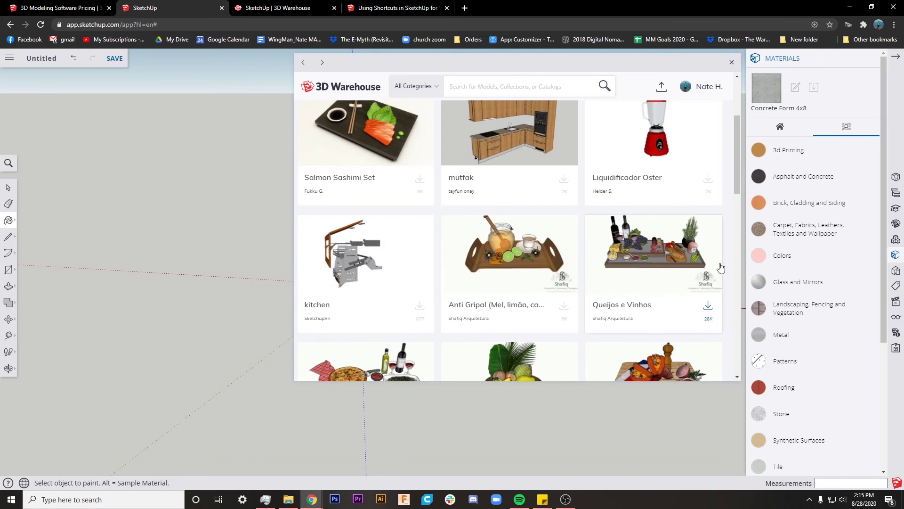
scroll(577, 240, "down", 10)
scroll(649, 243, "down", 8)
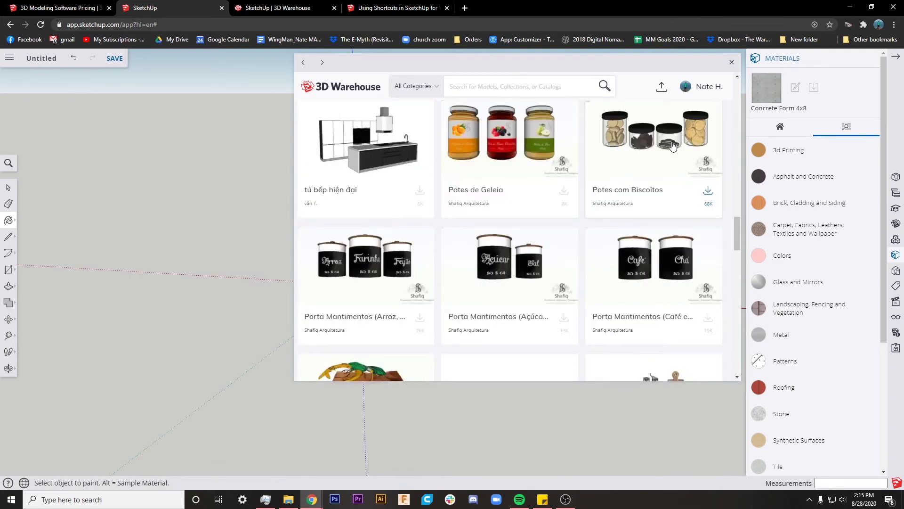
scroll(586, 188, "down", 5)
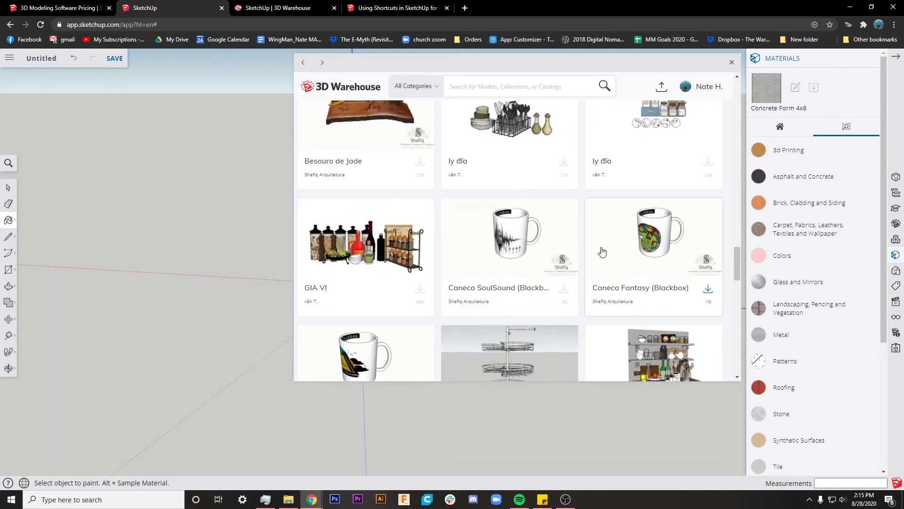
left_click(599, 276)
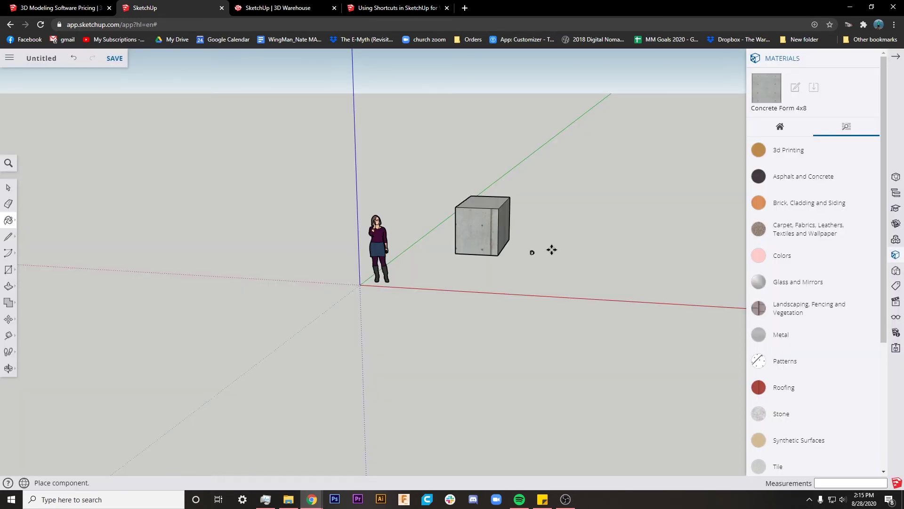
left_click(595, 248)
Examine the placed mug up close and from a different angle
scroll(605, 246, "up", 10)
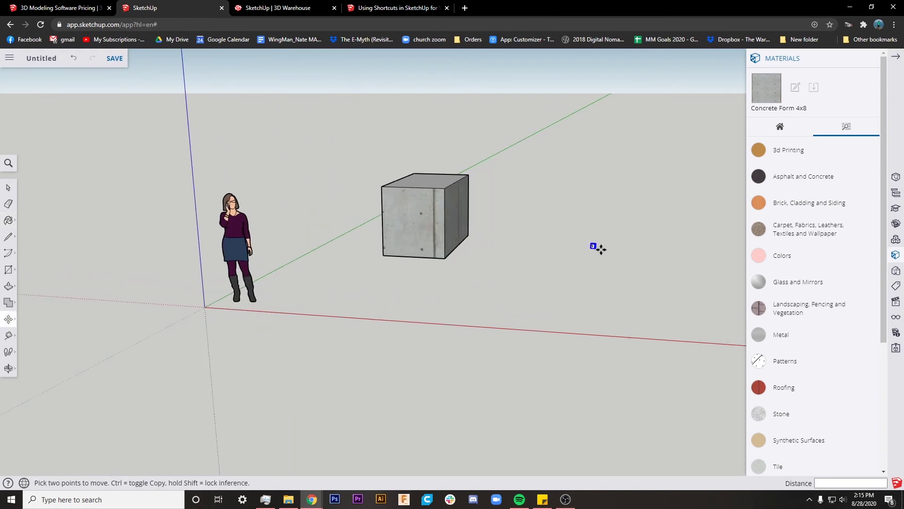
scroll(609, 241, "up", 5)
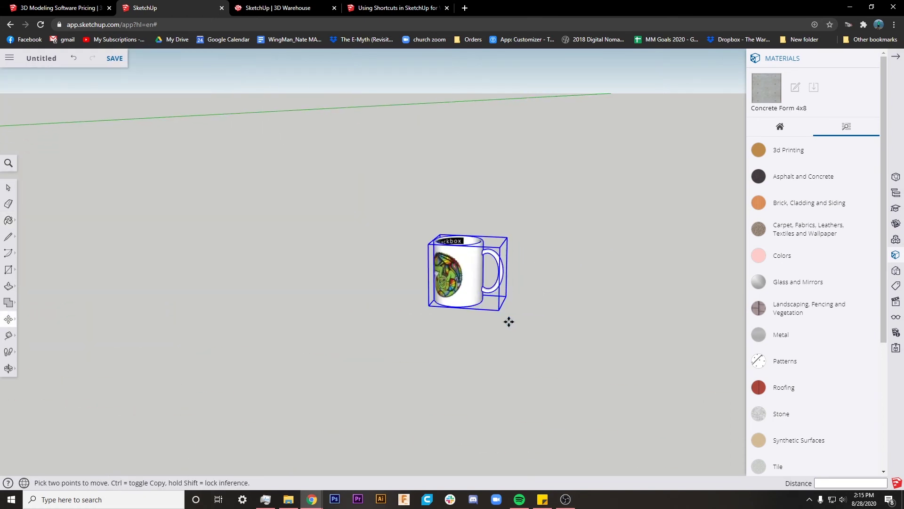
scroll(409, 287, "up", 3)
middle_click_drag(409, 286, 448, 303)
scroll(466, 330, "up", 2)
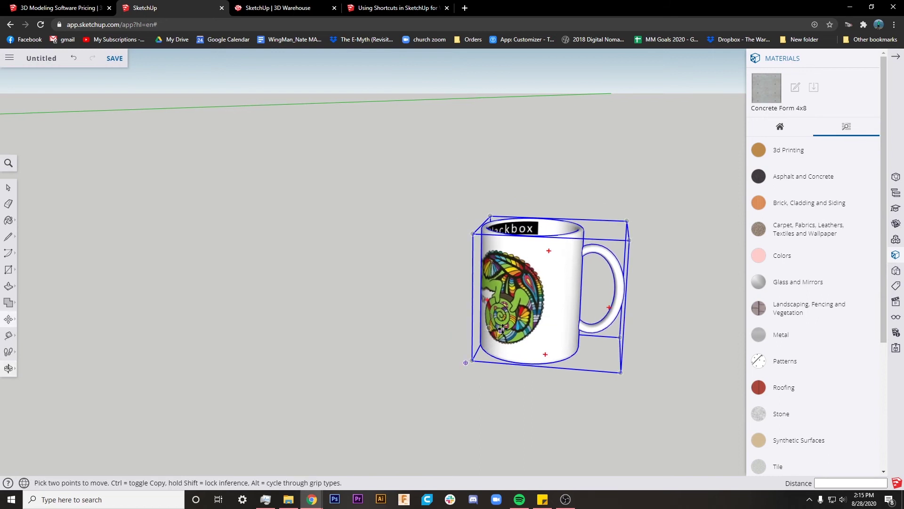
middle_click_drag(503, 329, 437, 329)
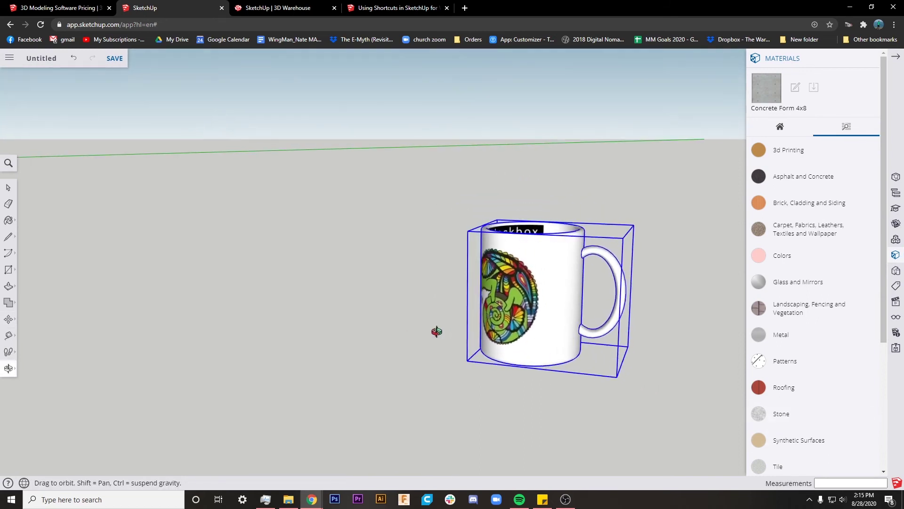
scroll(434, 332, "down", 3)
scroll(433, 333, "down", 6)
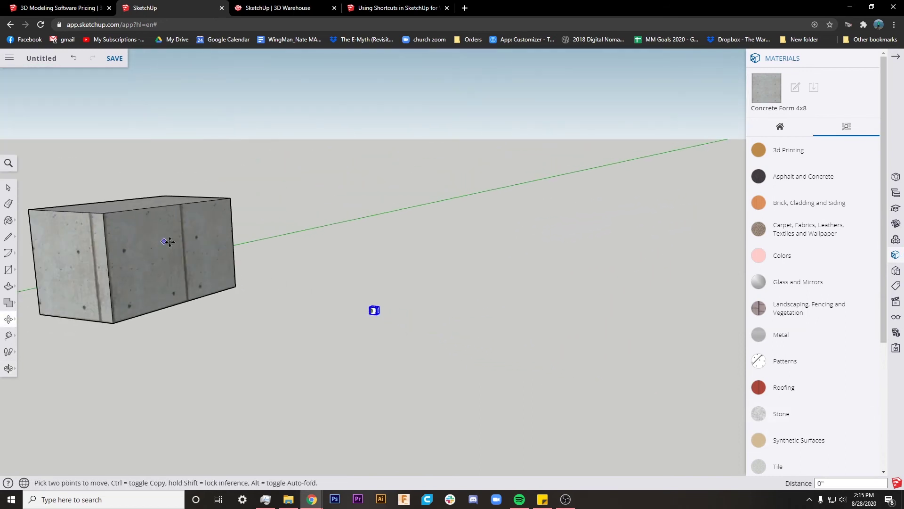
Delete the concrete box's long side face and an inner face exposed through the opening
left_click(167, 242)
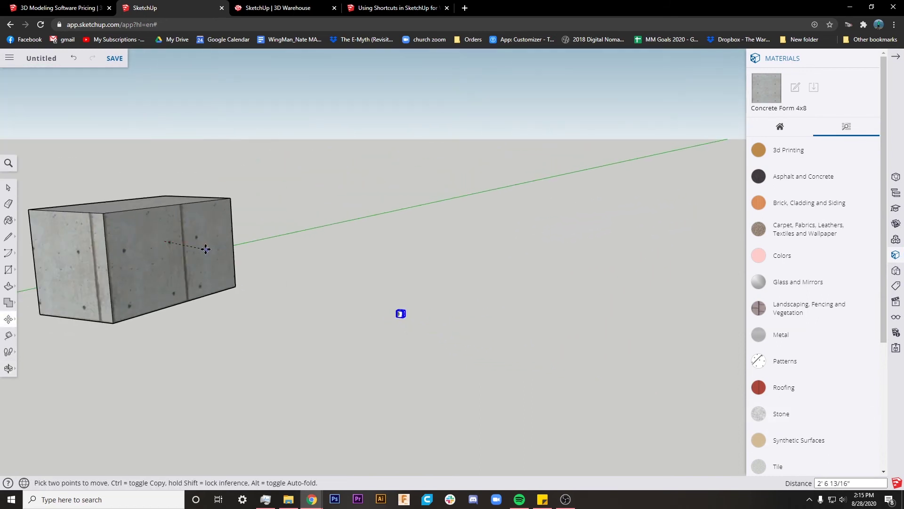
left_click(8, 188)
left_click(139, 238)
key("Delete")
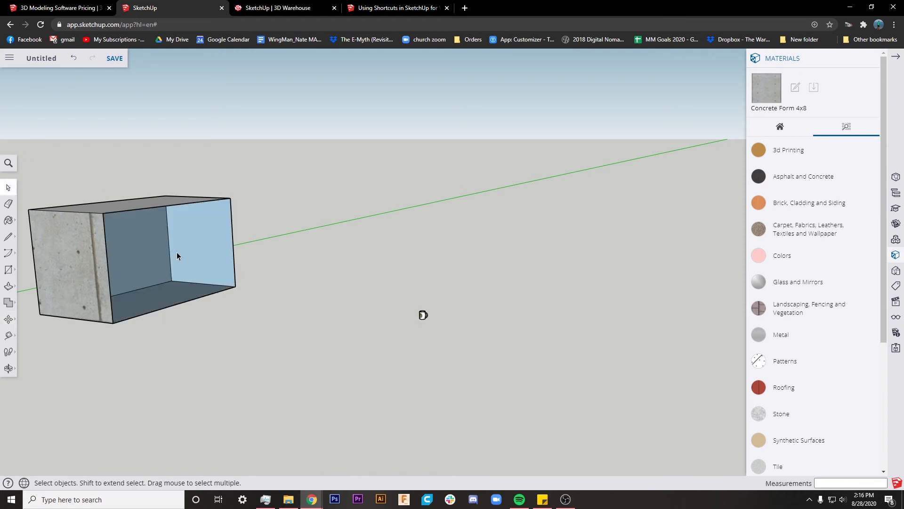
left_click(177, 255)
key("Delete")
Delete the rest of the concrete box and the standing woman figure, keeping only the mug
middle_click_drag(179, 242, 262, 151)
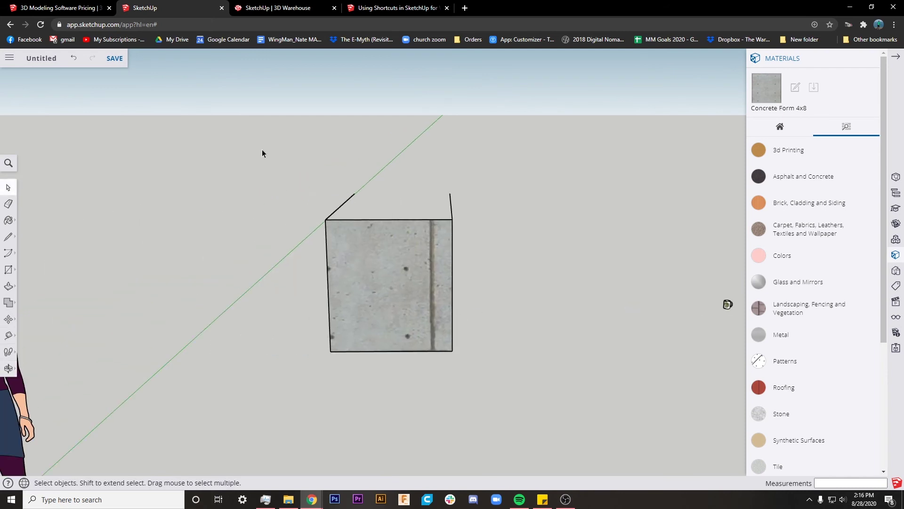
left_click_drag(262, 151, 549, 397)
key("Delete")
scroll(515, 376, "down", 5)
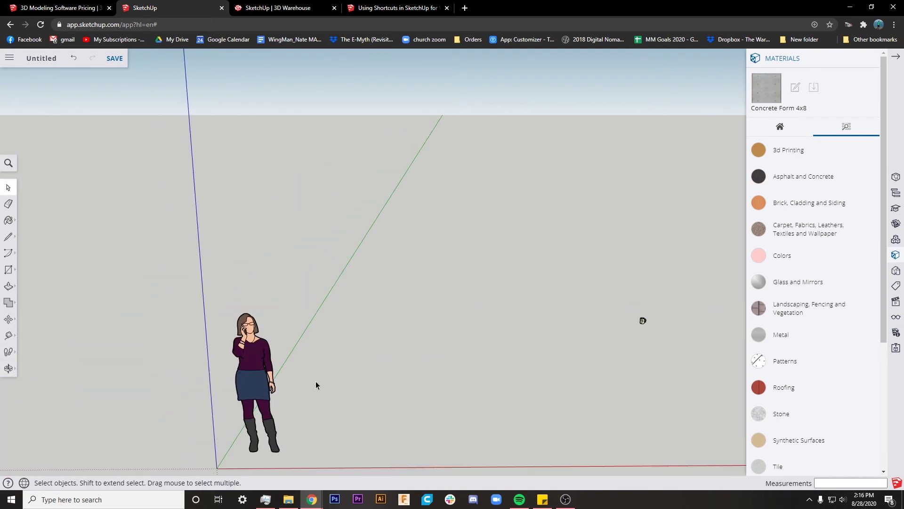
left_click_drag(177, 279, 369, 488)
key("Delete")
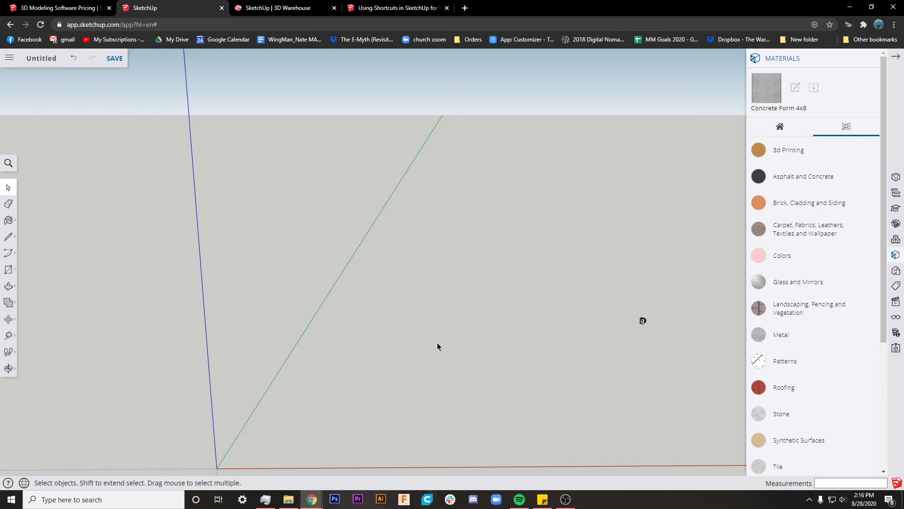
Export the model with the mug as an STL file for 3D printing
scroll(662, 323, "up", 5)
middle_click_drag(657, 313, 686, 329)
scroll(611, 341, "up", 8)
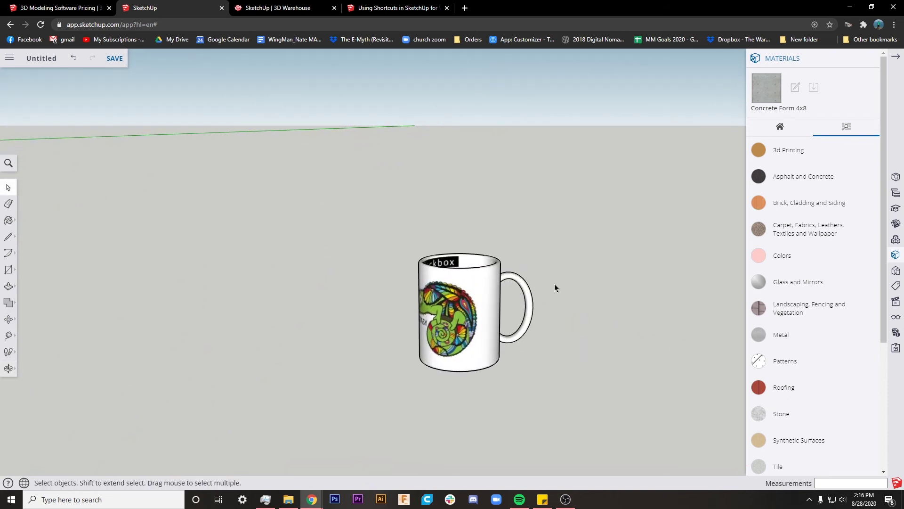
left_click(9, 58)
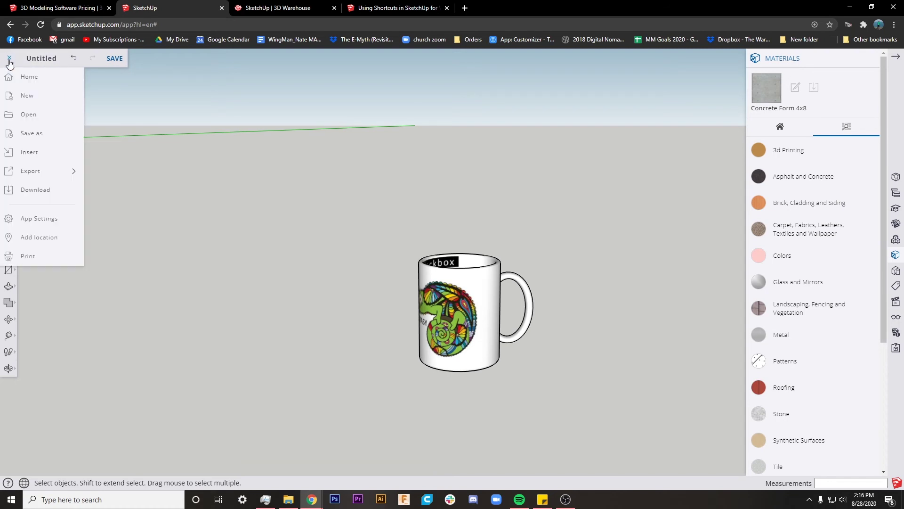
mouse_move(45, 178)
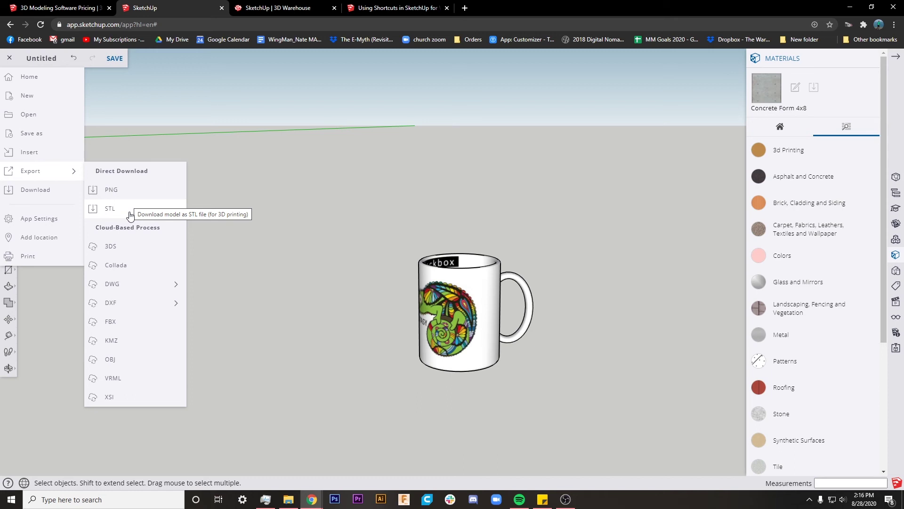
left_click(110, 208)
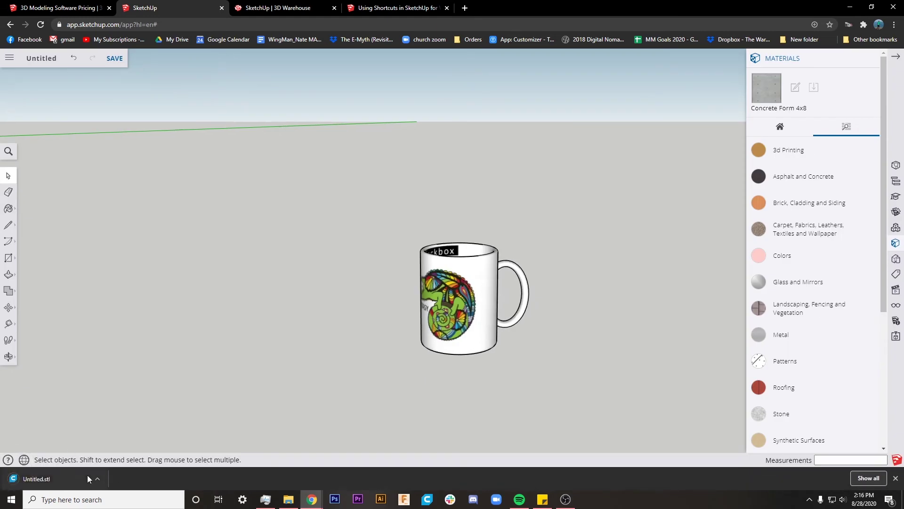
scroll(511, 323, "down", 4)
scroll(539, 324, "up", 3)
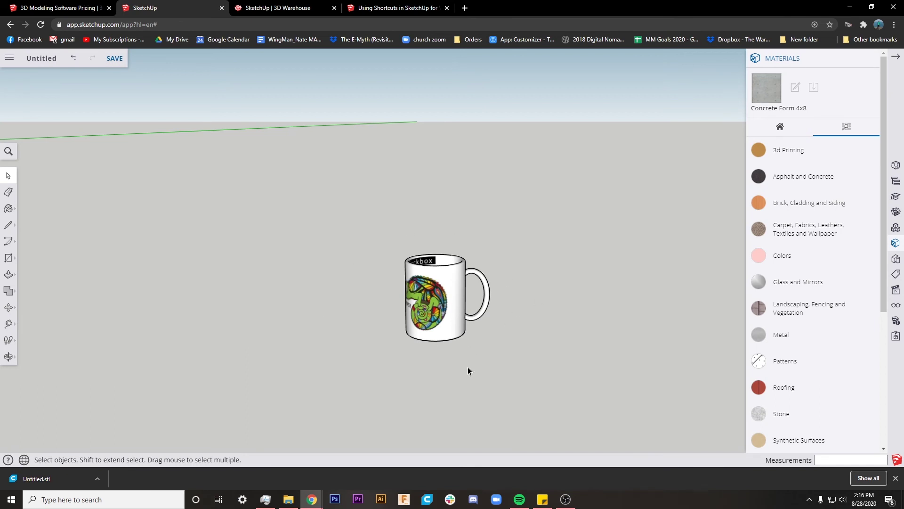
middle_click_drag(467, 366, 608, 419)
middle_click_drag(560, 313, 538, 224)
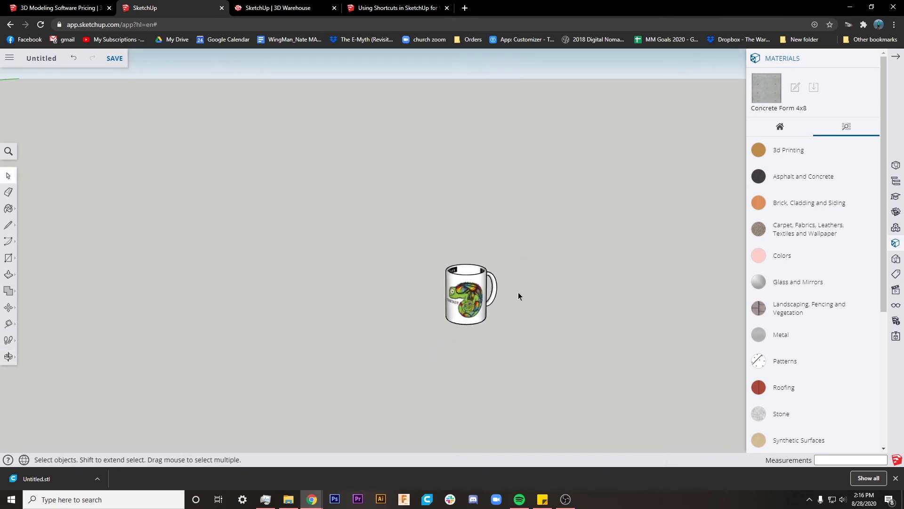
scroll(518, 296, "down", 6)
middle_click_drag(515, 311, 456, 313)
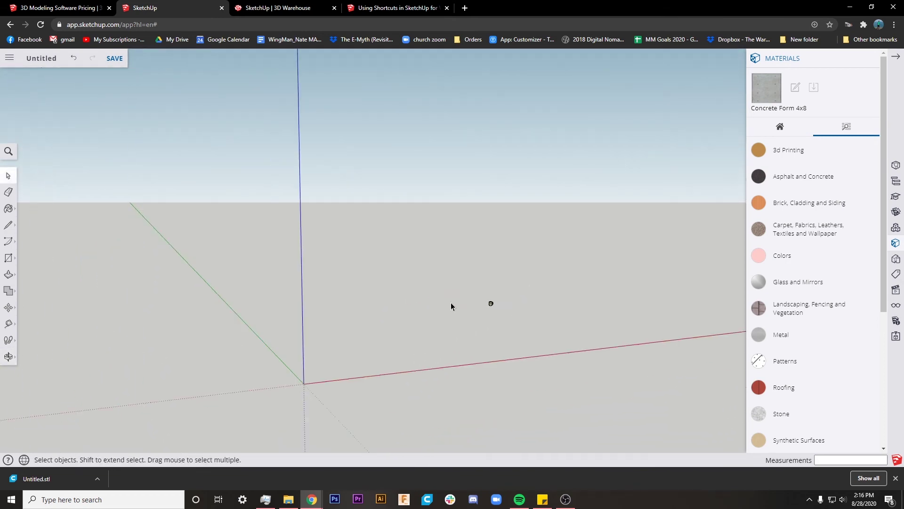